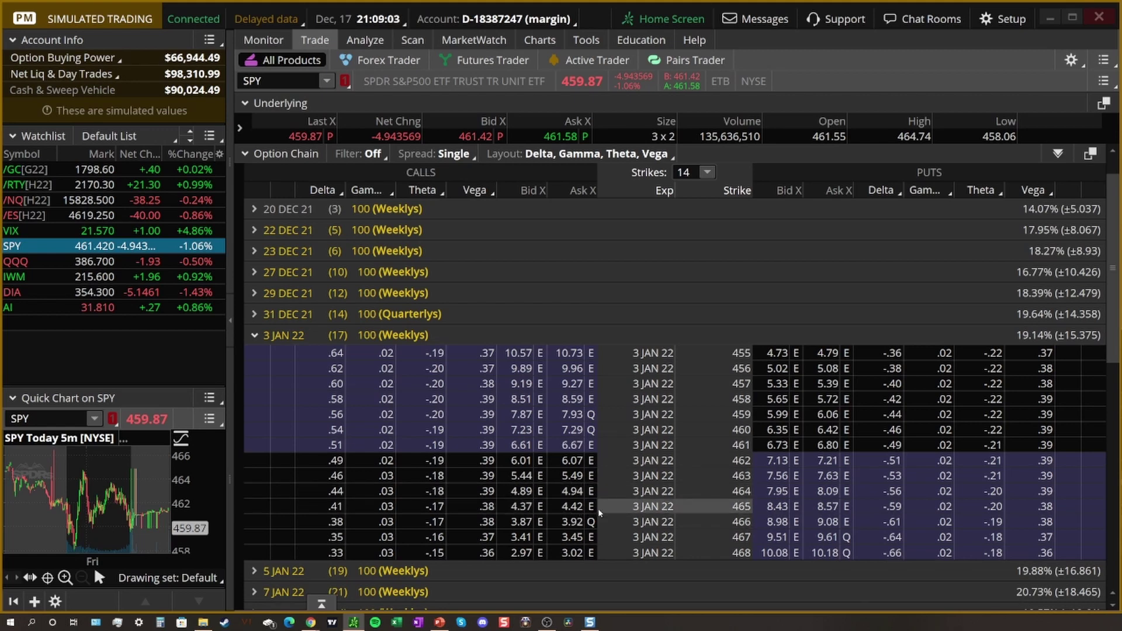
# Stage a buy of one SPY 3 JAN 22 465 call at 4.42 and send it to Analyze
pyautogui.press('alt')
pyautogui.click(570, 507)
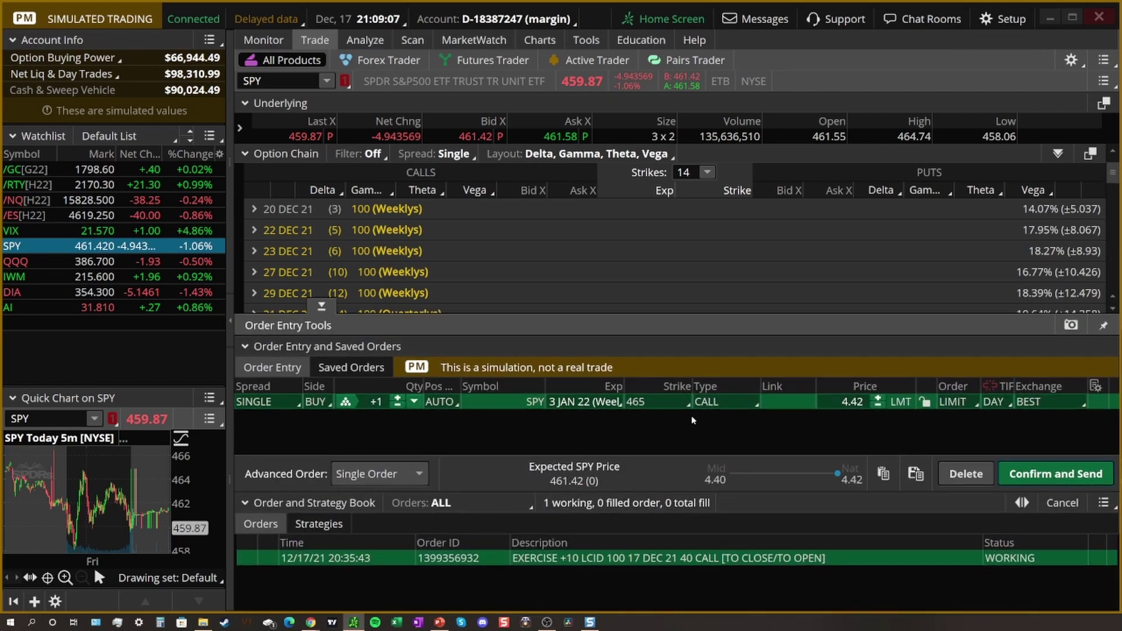
pyautogui.rightClick(788, 404)
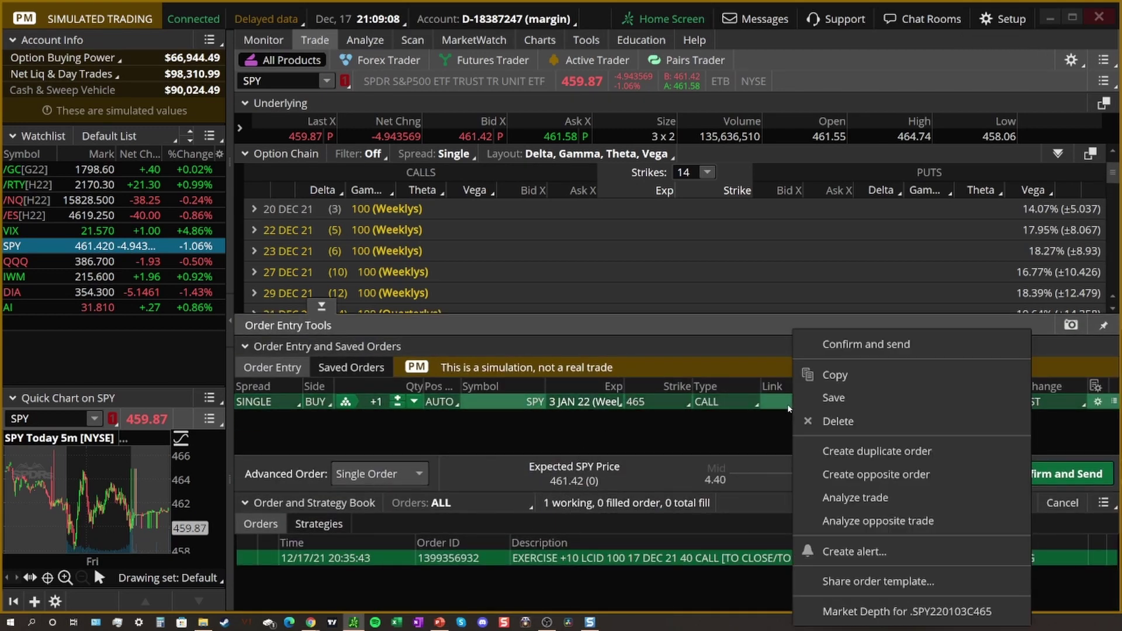
pyautogui.click(836, 502)
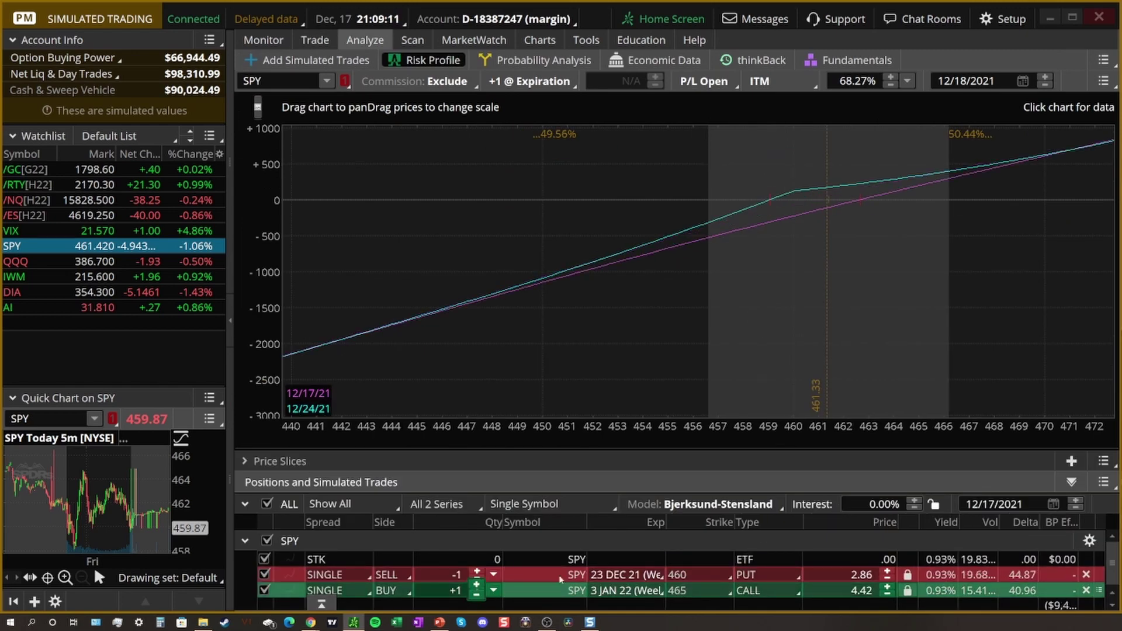
# Delete the short 23 DEC 21 460 put from simulated trades and return to the option chain
pyautogui.click(1087, 575)
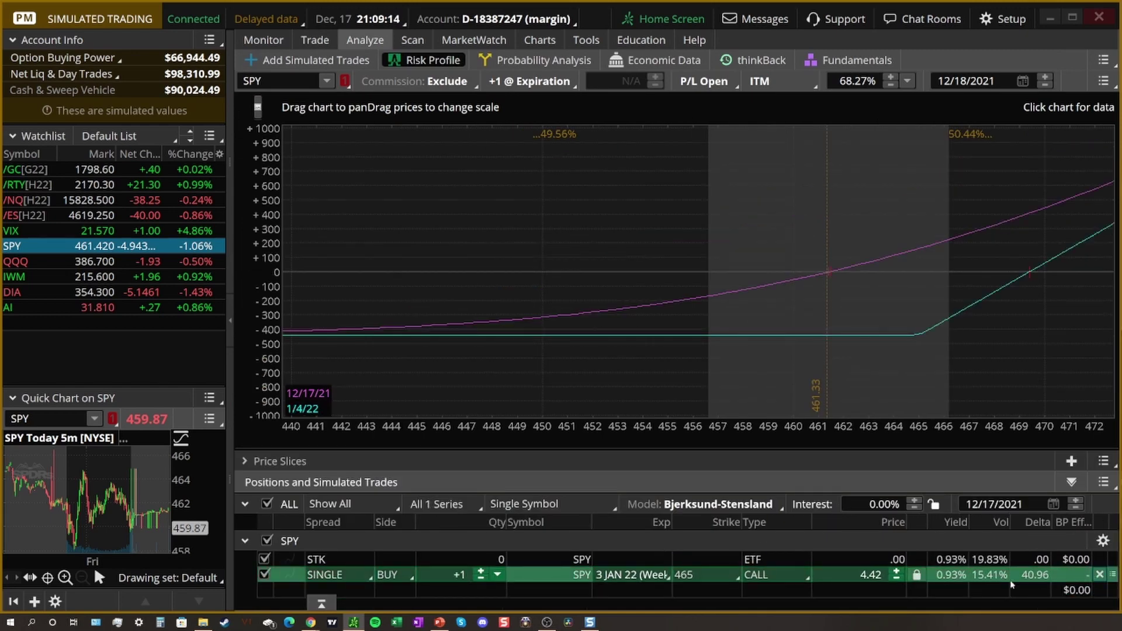
pyautogui.click(315, 40)
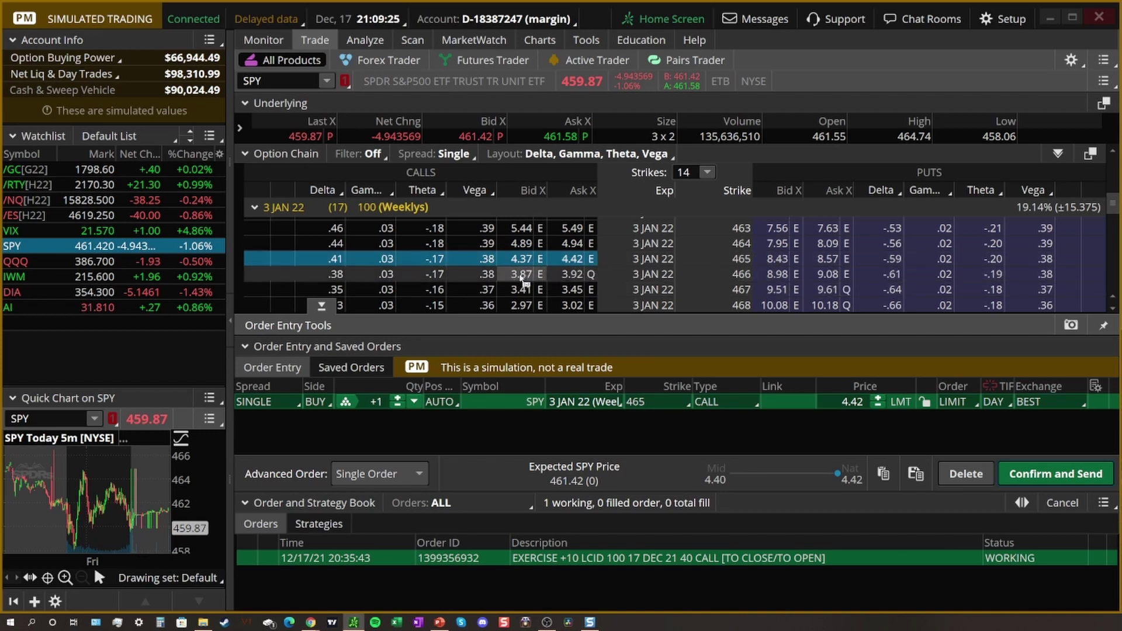
# Stage a sale of the 3 JAN 22 466 call at 3.87 and add it to the risk analysis
pyautogui.press('alt')
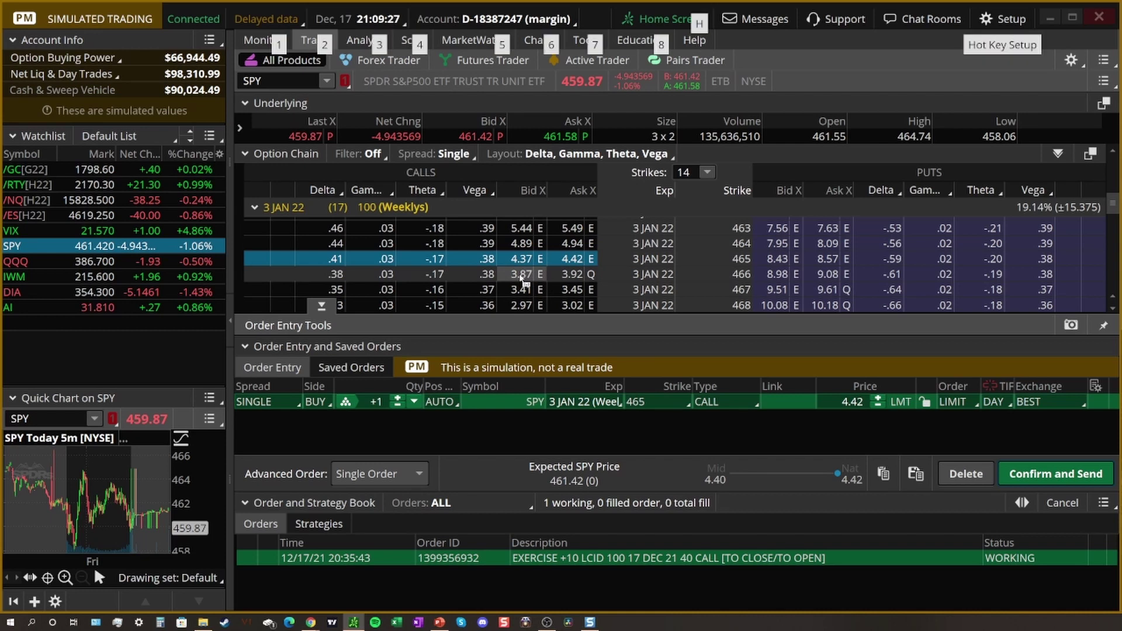
pyautogui.click(521, 274)
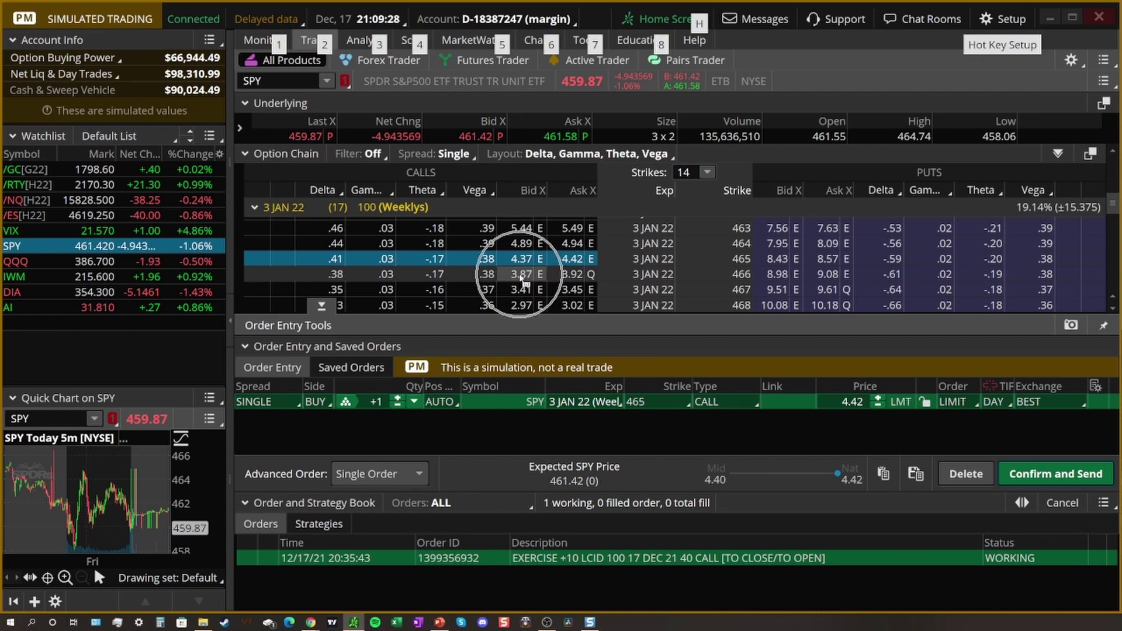
pyautogui.rightClick(498, 408)
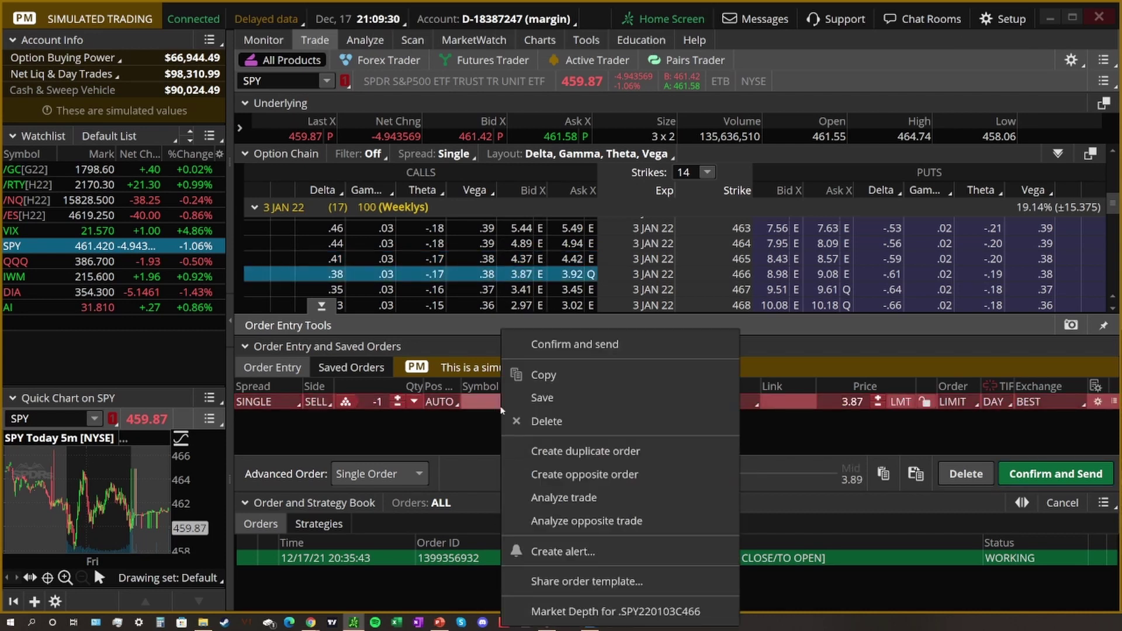
pyautogui.click(600, 500)
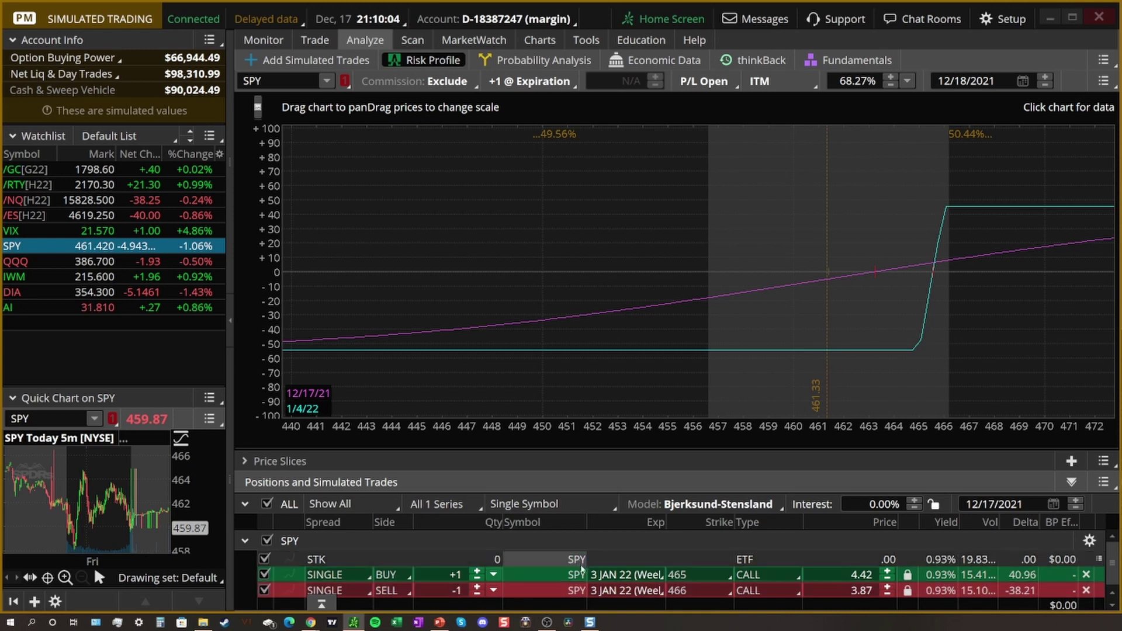
# Uncheck the SELL 466 CALL row so only the long 465 call is plotted
pyautogui.click(265, 591)
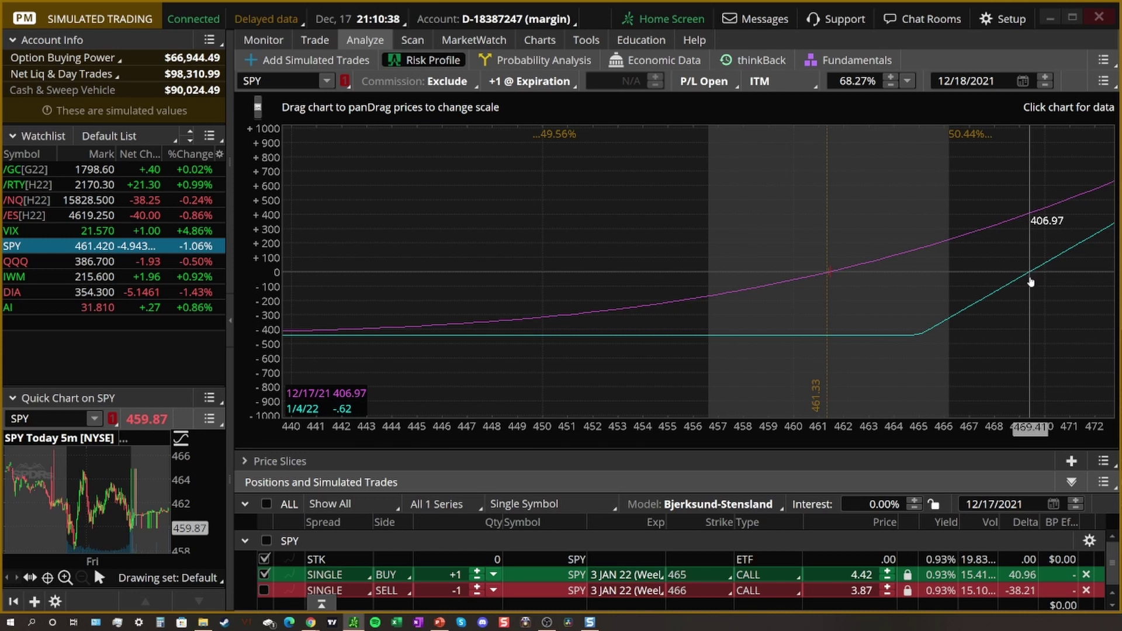
# Re-check the SELL 466 CALL row to plot the full 465/466 call vertical again
pyautogui.click(264, 591)
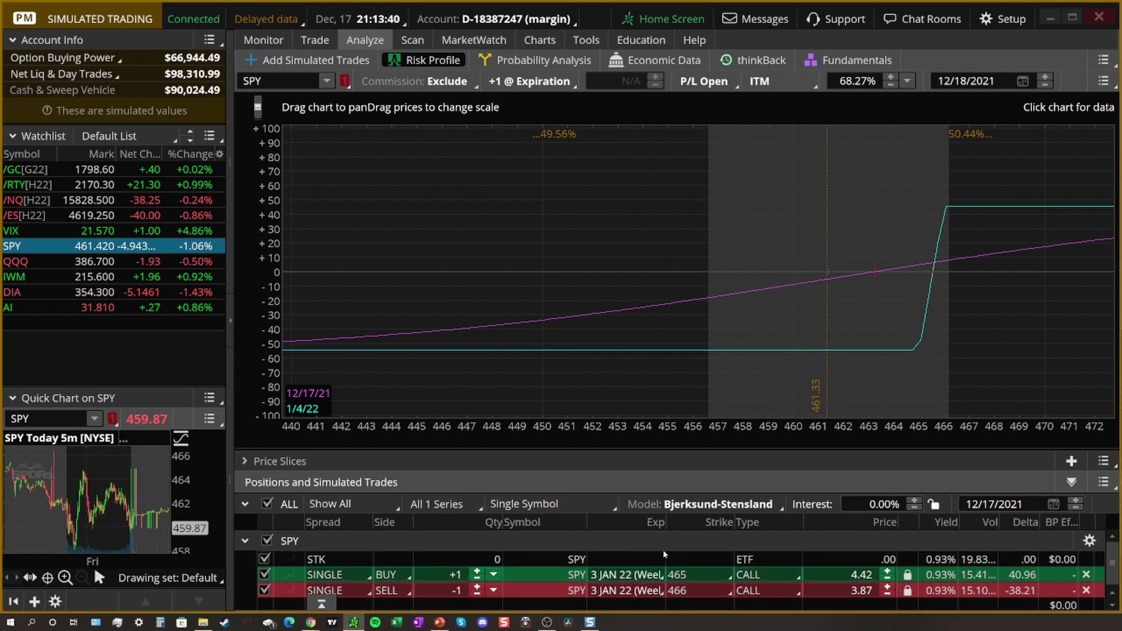
pyautogui.click(1076, 500)
pyautogui.click(1076, 500)
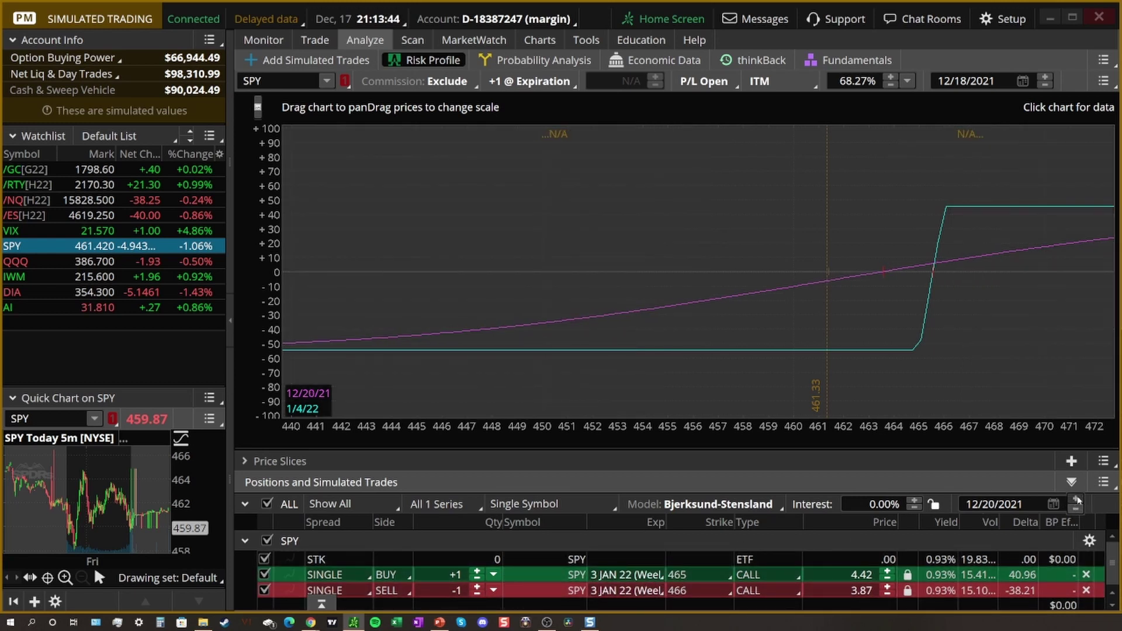
pyautogui.click(1076, 500)
pyautogui.click(1077, 500)
pyautogui.click(1076, 500)
pyautogui.click(1076, 500)
pyautogui.click(1077, 500)
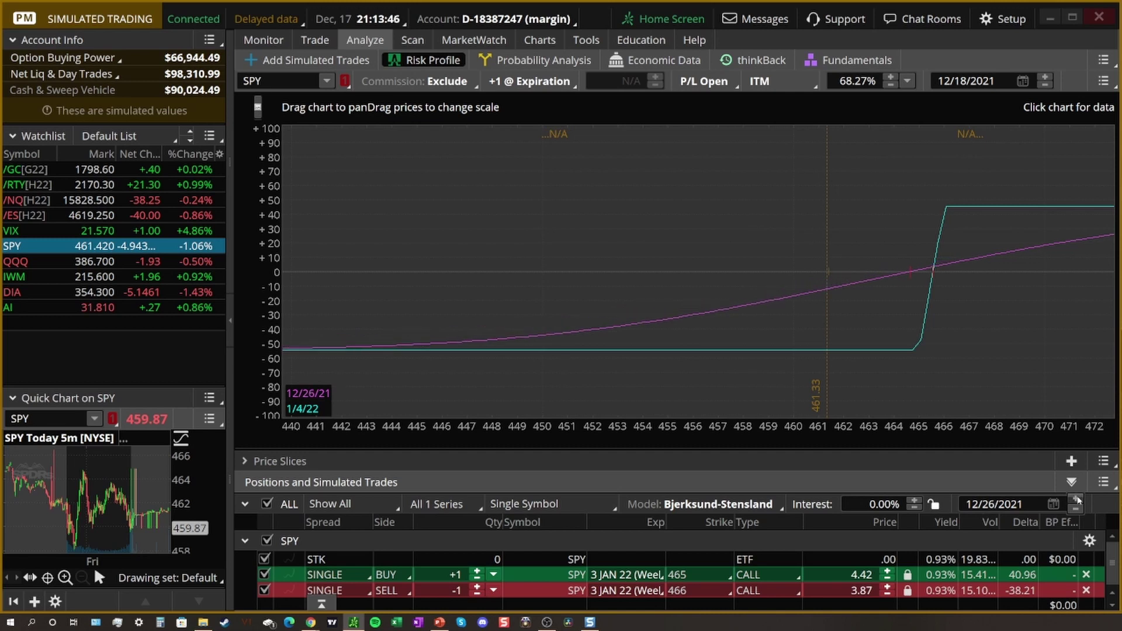
pyautogui.click(1077, 500)
pyautogui.click(1076, 500)
pyautogui.click(1076, 501)
pyautogui.click(1077, 501)
pyautogui.click(1077, 500)
pyautogui.click(1076, 500)
pyautogui.click(1076, 501)
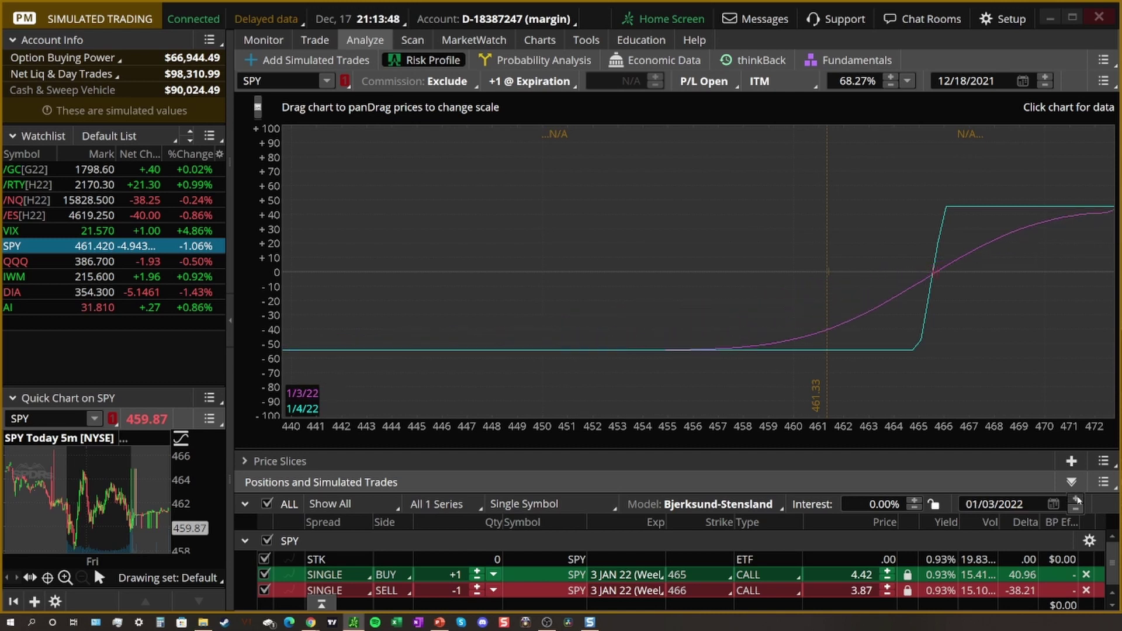
pyautogui.click(1076, 500)
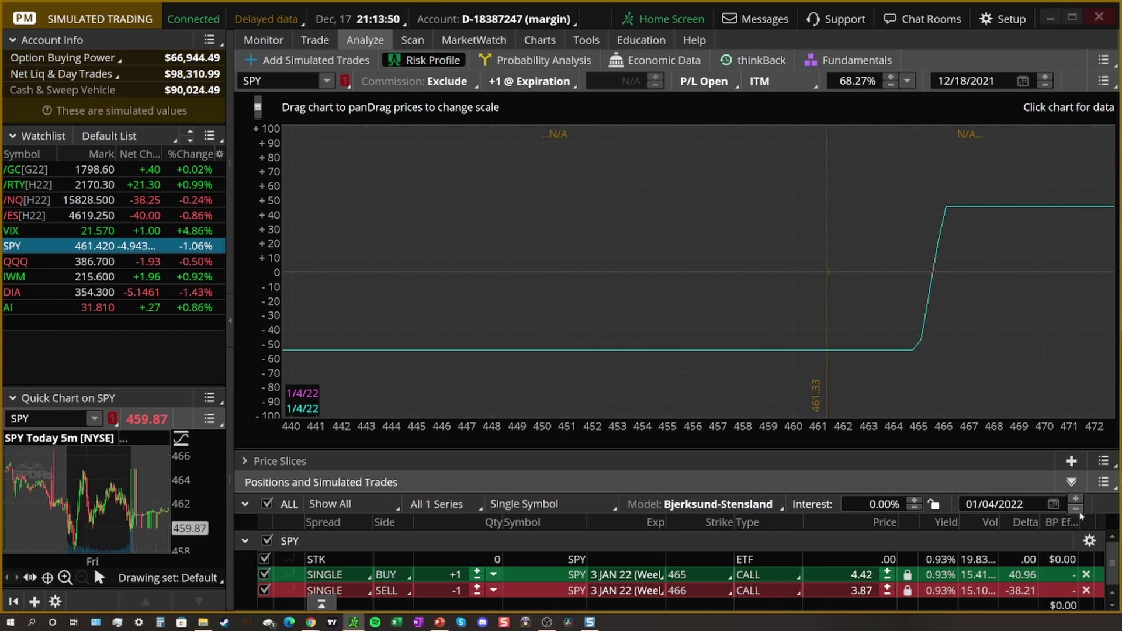
pyautogui.click(1077, 508)
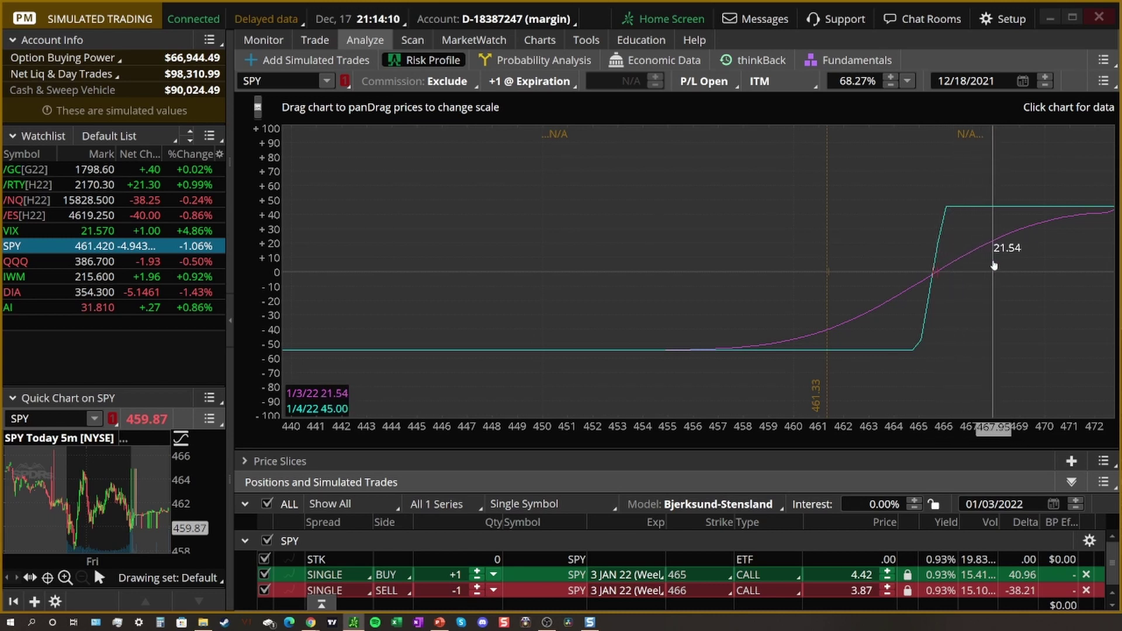
pyautogui.click(1075, 509)
pyautogui.click(1076, 509)
pyautogui.click(1076, 508)
pyautogui.click(1076, 508)
pyautogui.click(1076, 508)
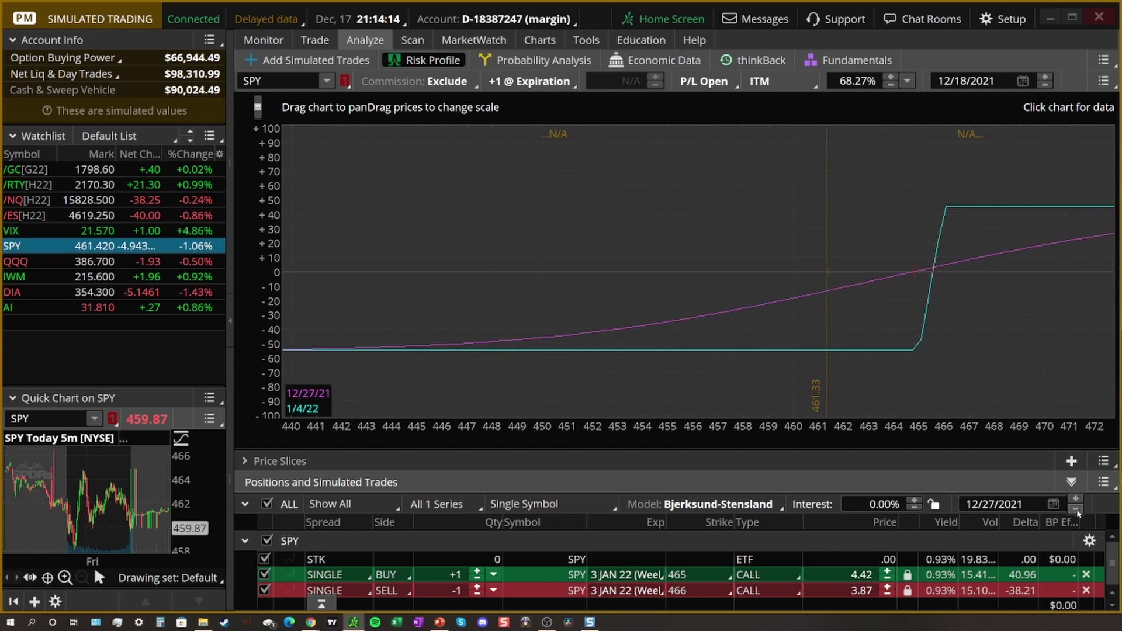
pyautogui.click(1075, 509)
pyautogui.click(1076, 508)
pyautogui.click(1076, 509)
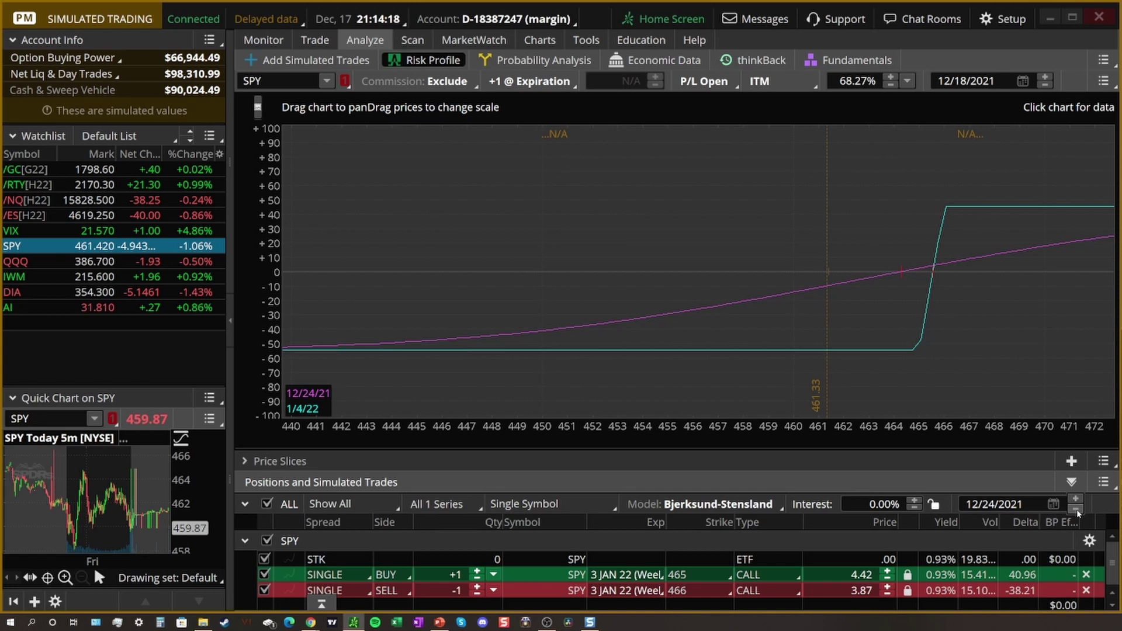
pyautogui.click(1076, 508)
pyautogui.click(1076, 509)
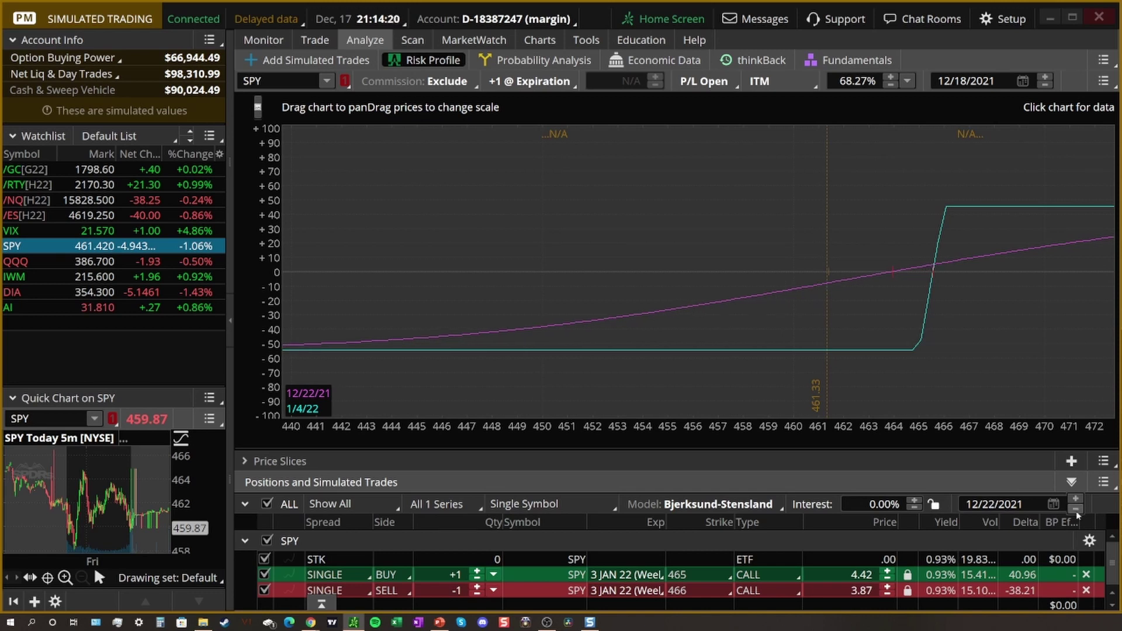
pyautogui.click(1076, 508)
pyautogui.click(1076, 509)
pyautogui.click(1075, 509)
pyautogui.click(1076, 509)
pyautogui.click(1076, 508)
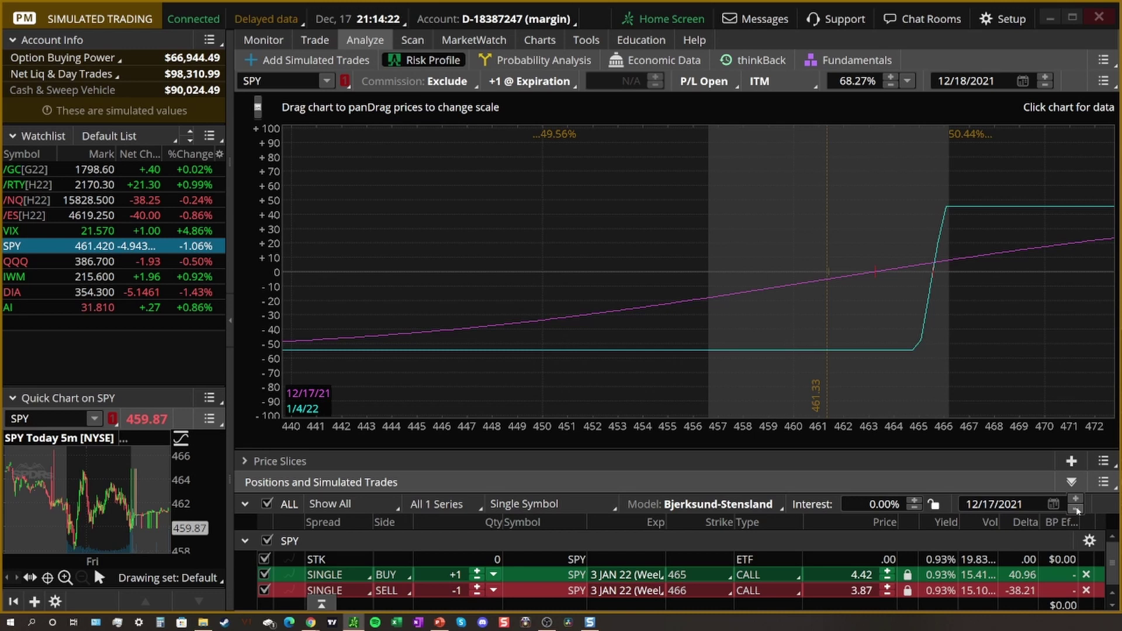
# Exclude the short 466 call and advance the analysis date toward 12/30/2021
pyautogui.click(263, 591)
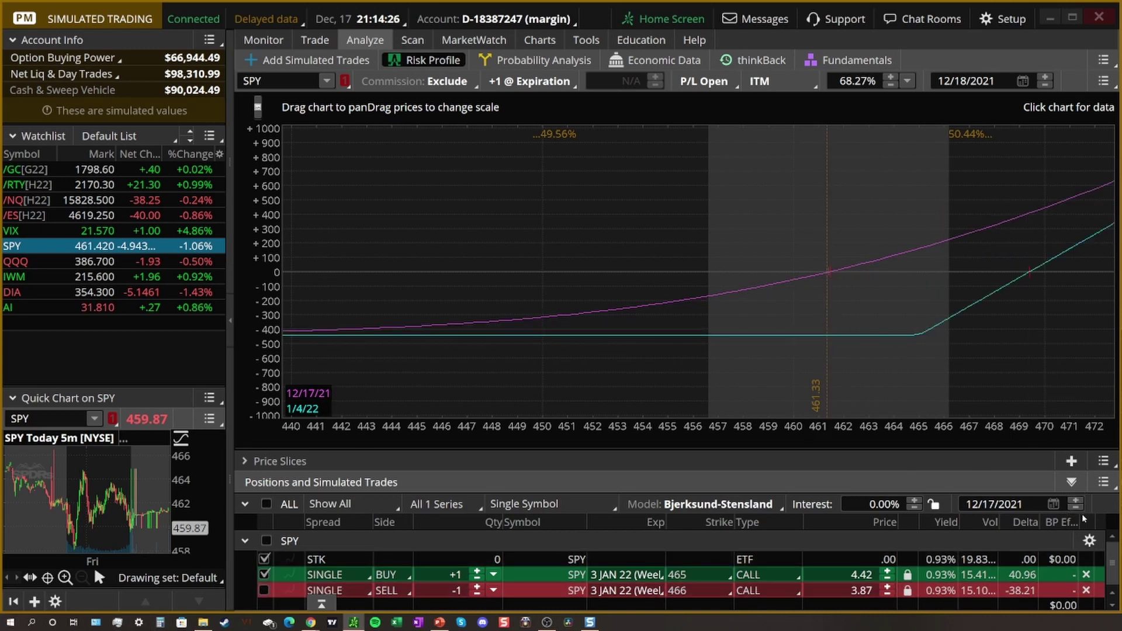
pyautogui.click(1076, 501)
pyautogui.click(1077, 501)
pyautogui.click(1076, 501)
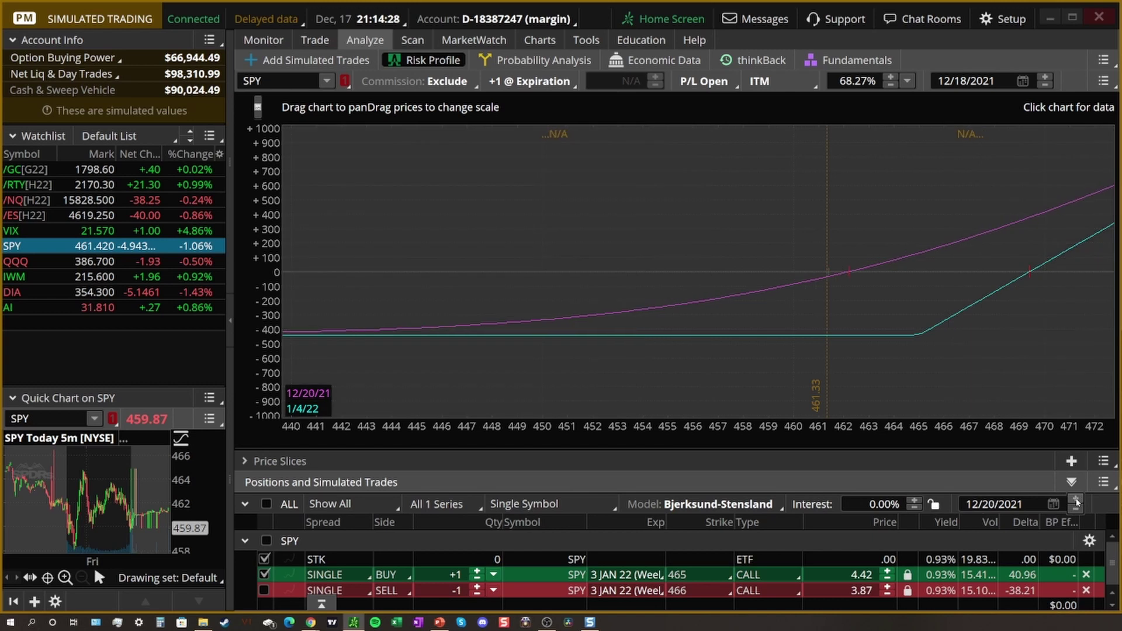
pyautogui.click(1076, 501)
pyautogui.click(1076, 500)
pyautogui.click(1076, 501)
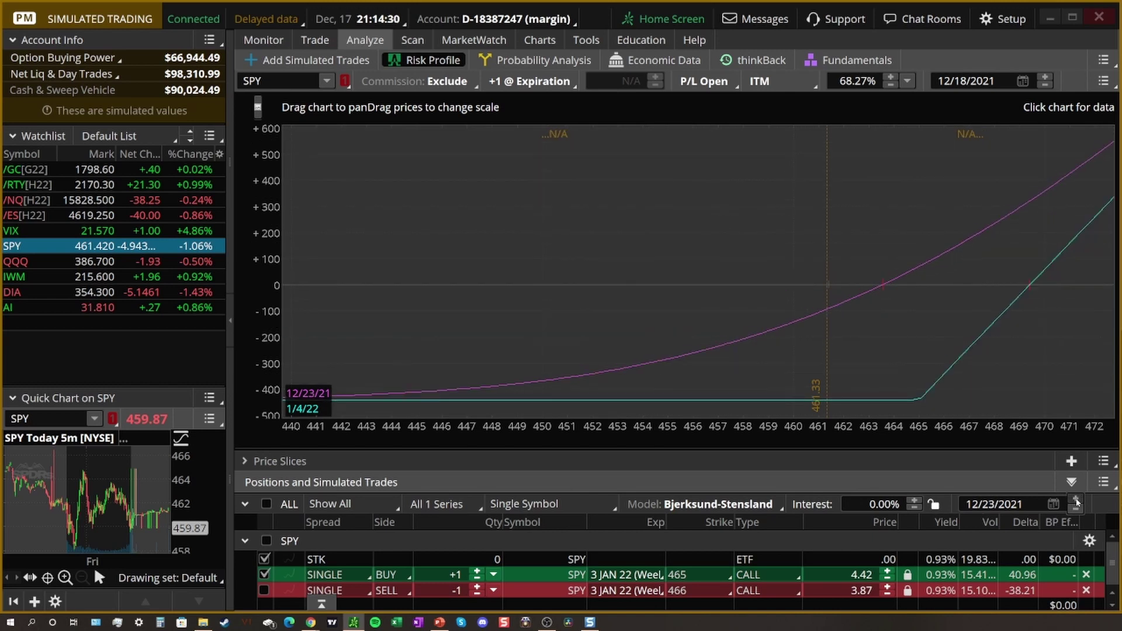
pyautogui.click(1077, 501)
pyautogui.click(1077, 501)
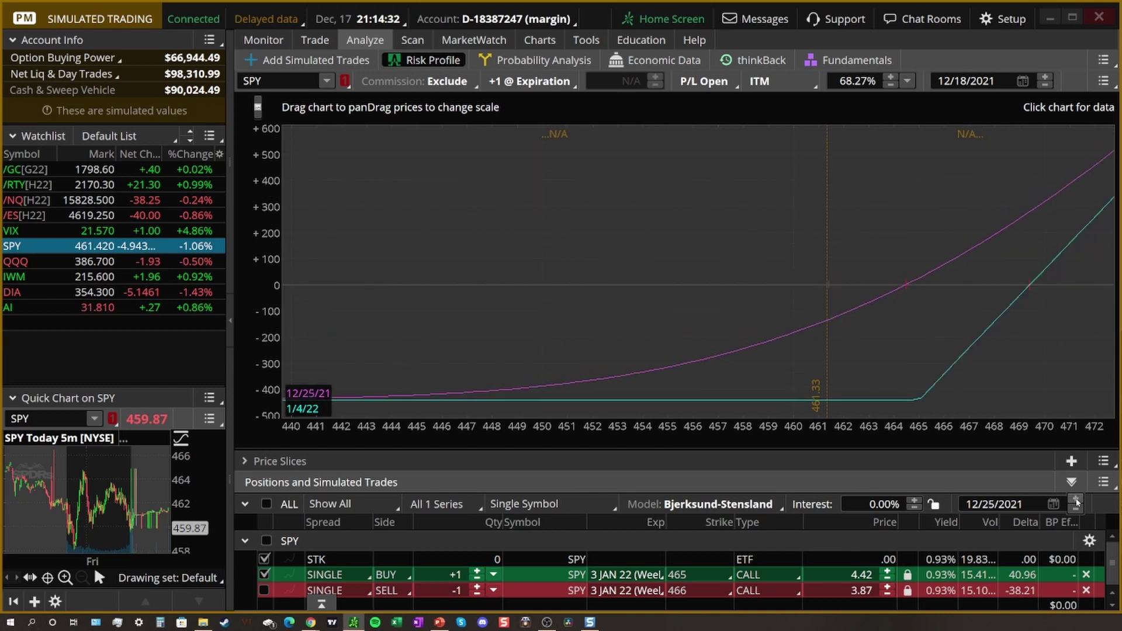
pyautogui.click(1077, 501)
pyautogui.click(1077, 501)
pyautogui.click(1076, 501)
pyautogui.click(1076, 500)
pyautogui.click(1076, 501)
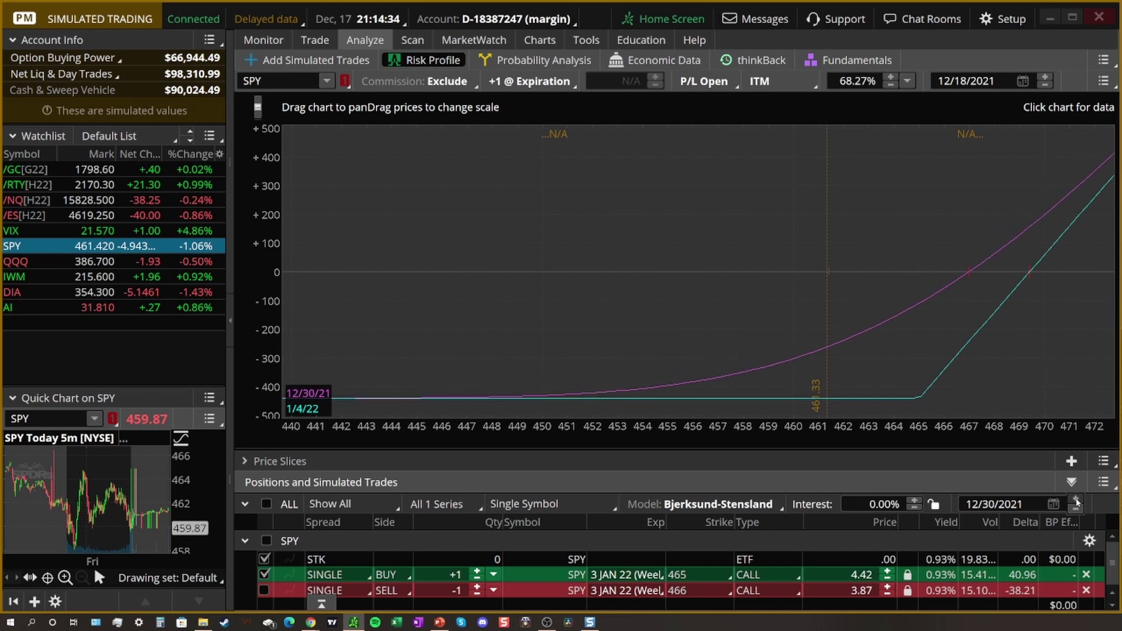
# Step the analysis date back toward today's date, 12/17/2021
pyautogui.click(1077, 509)
pyautogui.click(1077, 510)
pyautogui.click(1077, 510)
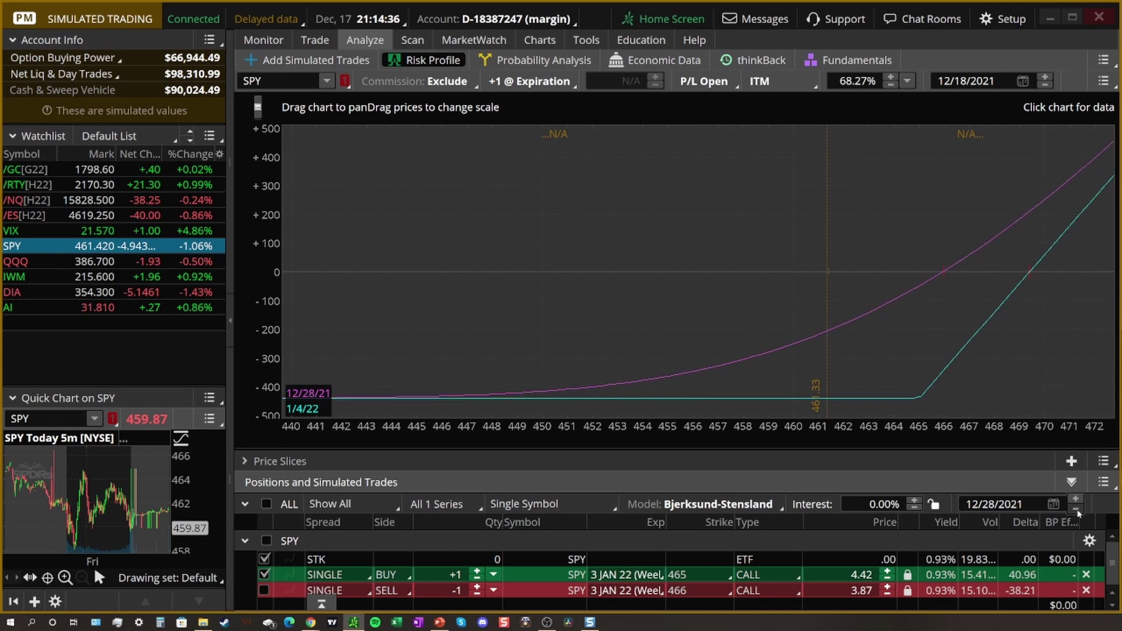
pyautogui.click(1077, 510)
pyautogui.click(1077, 510)
pyautogui.click(1077, 510)
pyautogui.click(1077, 509)
pyautogui.click(1076, 509)
pyautogui.click(1076, 509)
pyautogui.click(1076, 509)
pyautogui.click(1076, 509)
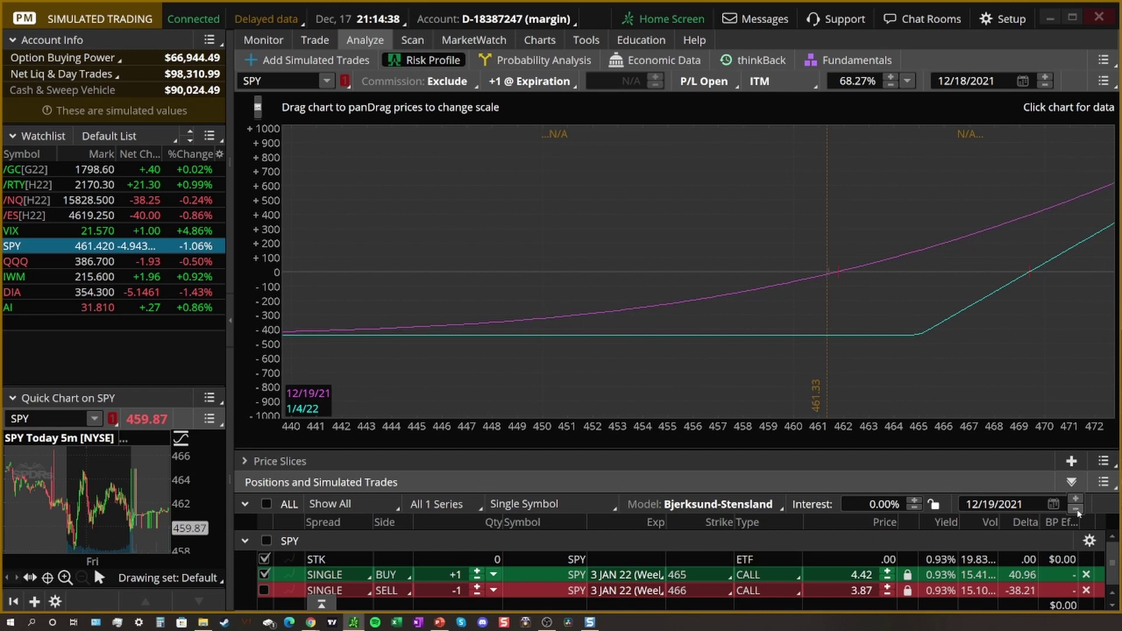
pyautogui.click(1076, 509)
pyautogui.click(1076, 509)
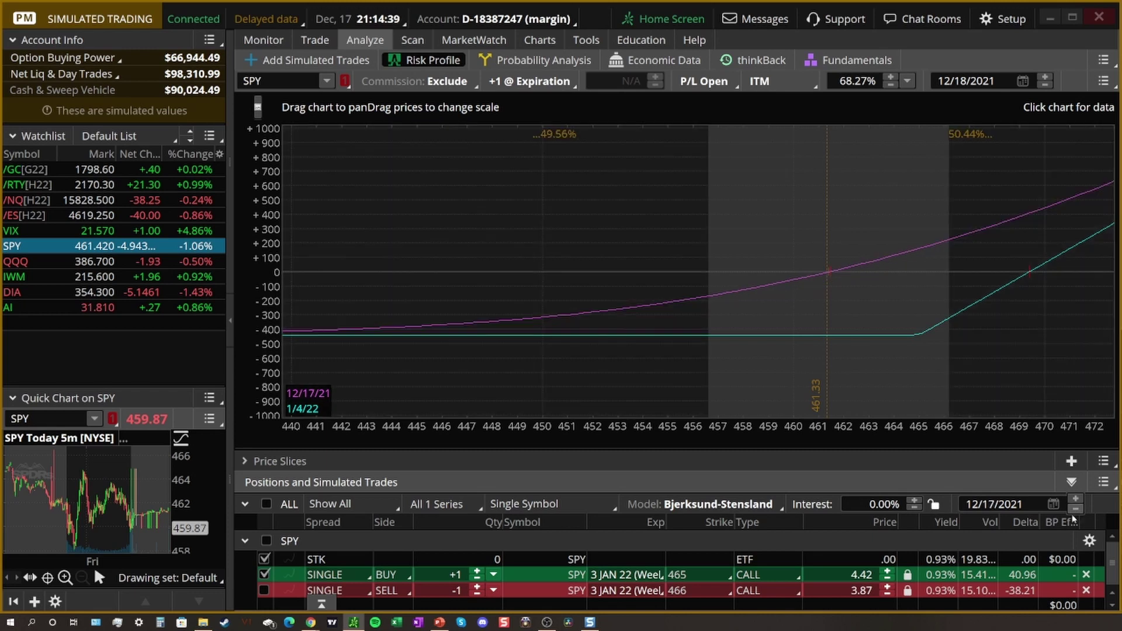
# Include the short 466 call and move the analysis date five days forward
pyautogui.click(264, 591)
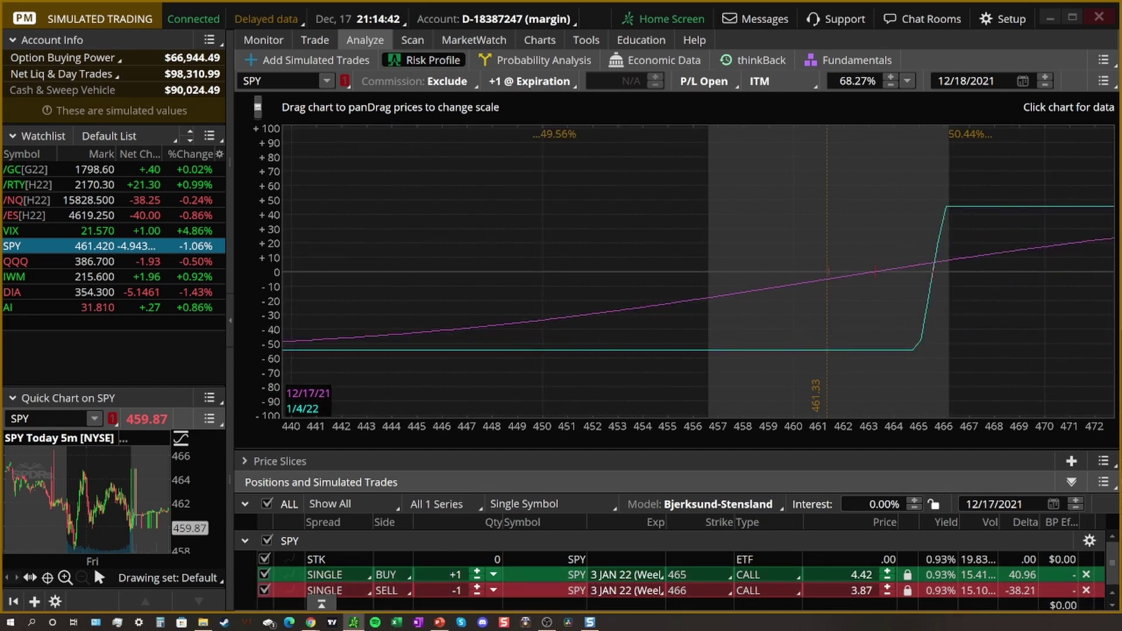
pyautogui.click(1077, 499)
pyautogui.click(1077, 500)
pyautogui.click(1076, 500)
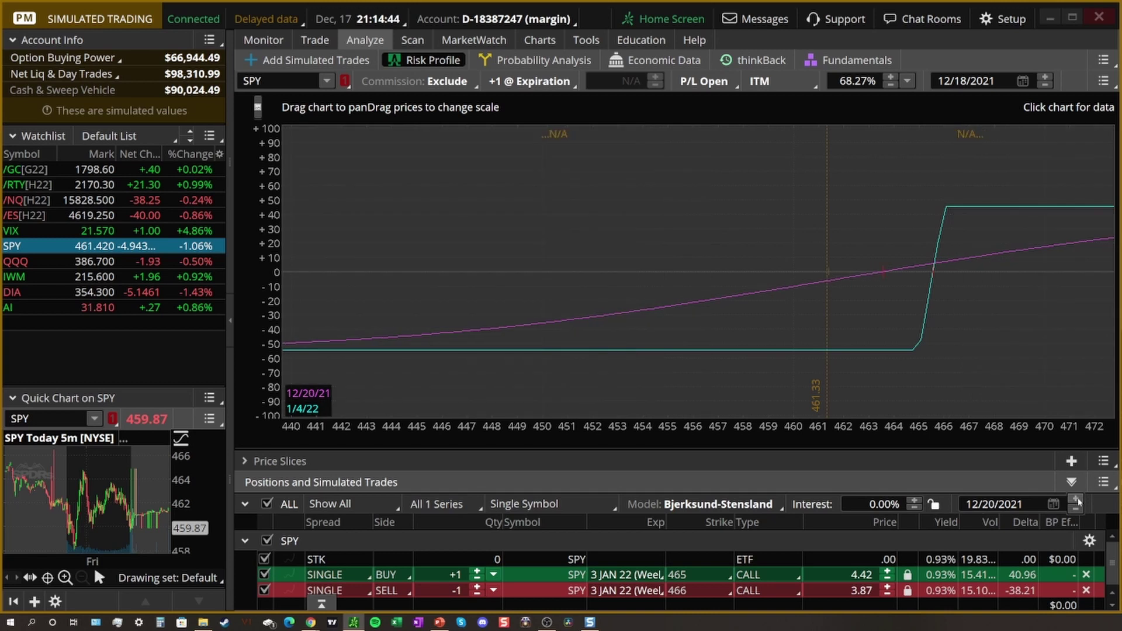
pyautogui.click(1076, 500)
pyautogui.click(1077, 499)
pyautogui.click(1076, 500)
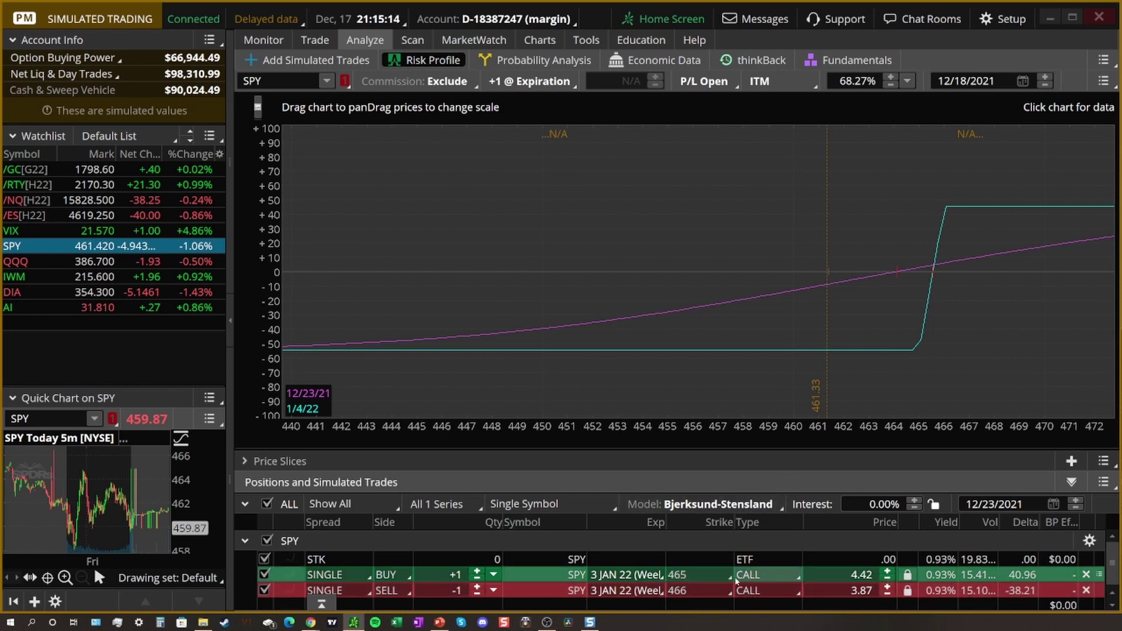
# Return the analysis date to 12/17/2021 via 12/18/2021
pyautogui.click(1074, 511)
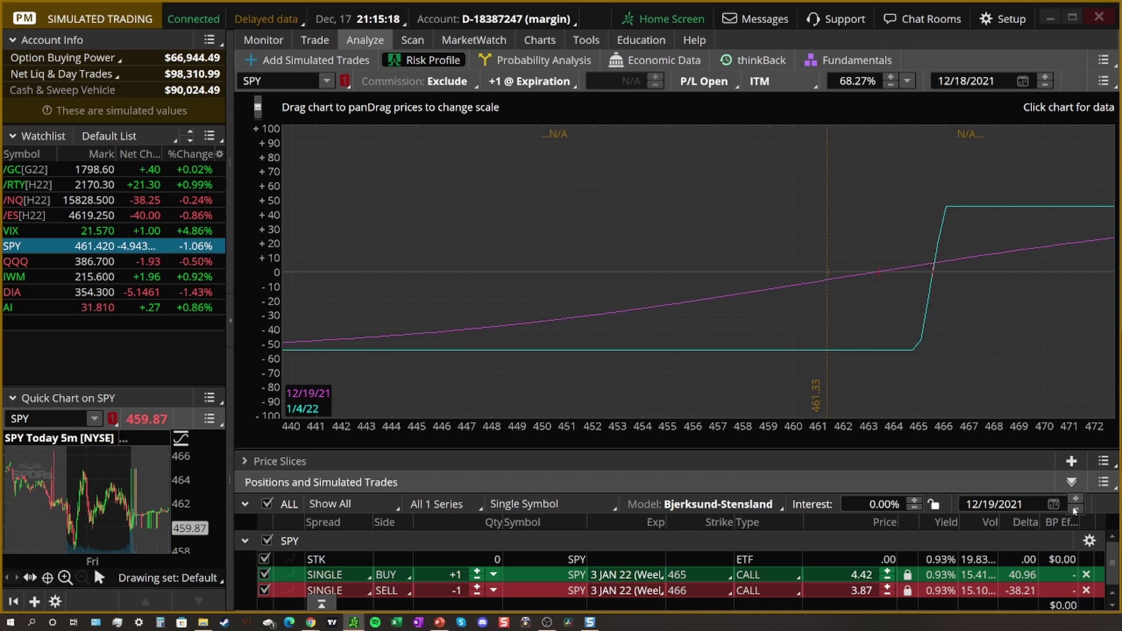
pyautogui.click(1076, 510)
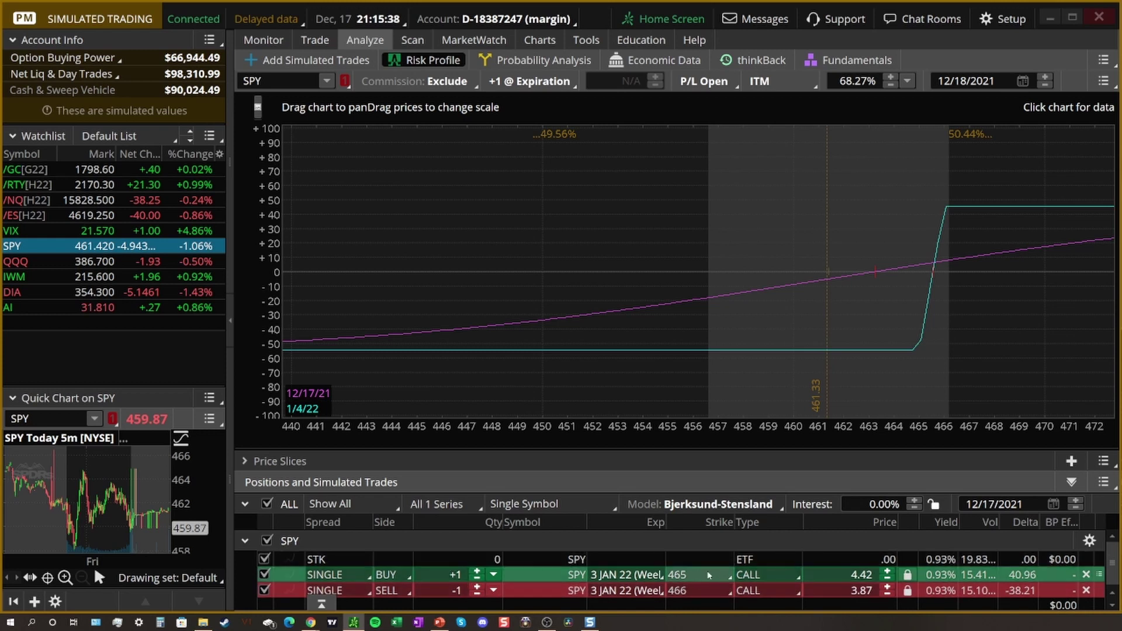
pyautogui.click(406, 578)
# Switch the 465 call leg to SELL and the 466 call leg to BUY
pyautogui.click(381, 547)
pyautogui.click(395, 590)
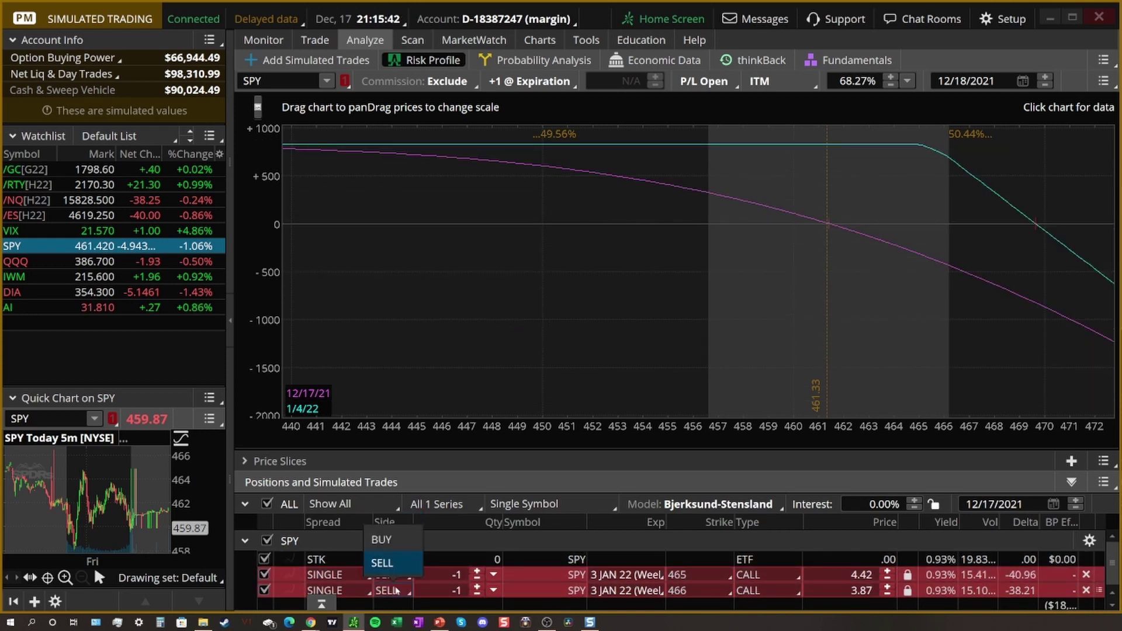
pyautogui.click(395, 545)
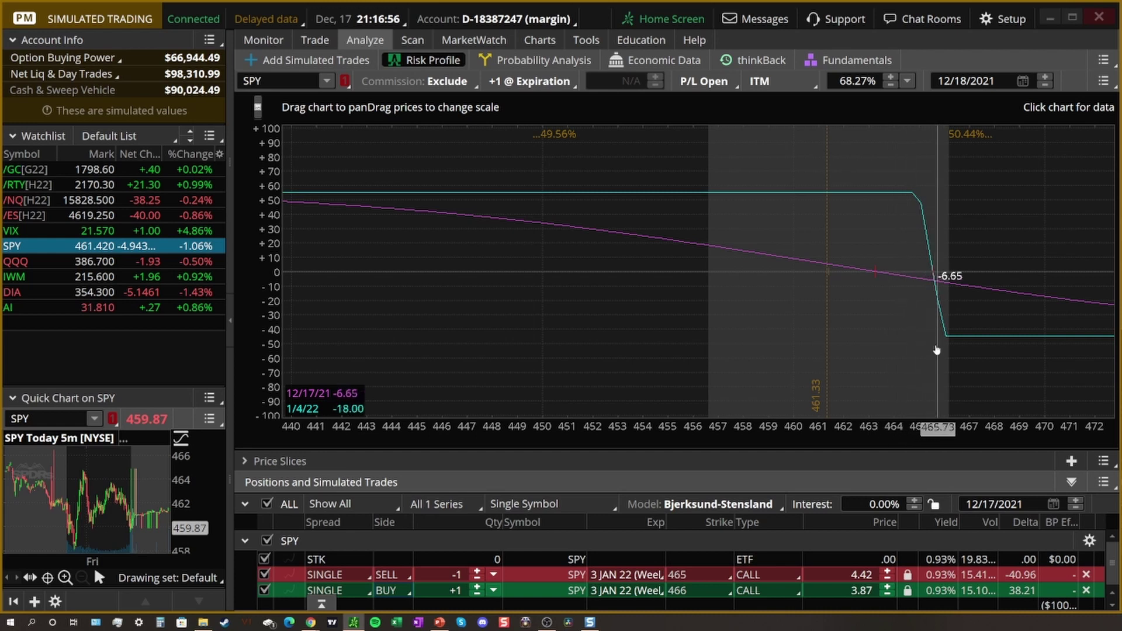
# Change both spread legs from calls to puts
pyautogui.click(781, 573)
pyautogui.click(771, 547)
pyautogui.click(771, 590)
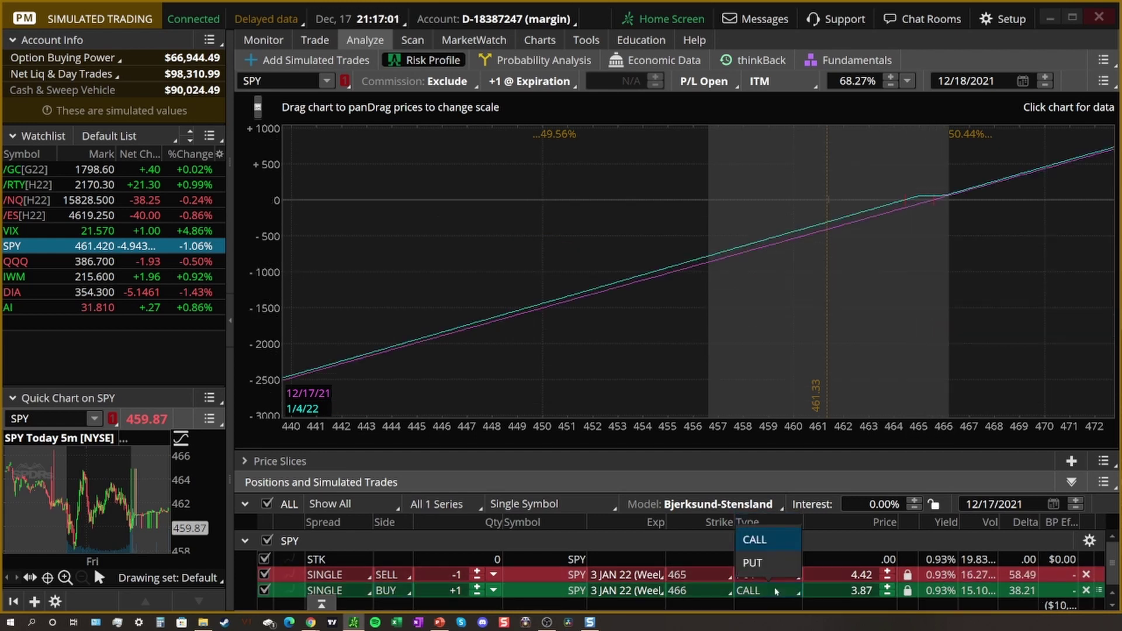
pyautogui.click(771, 562)
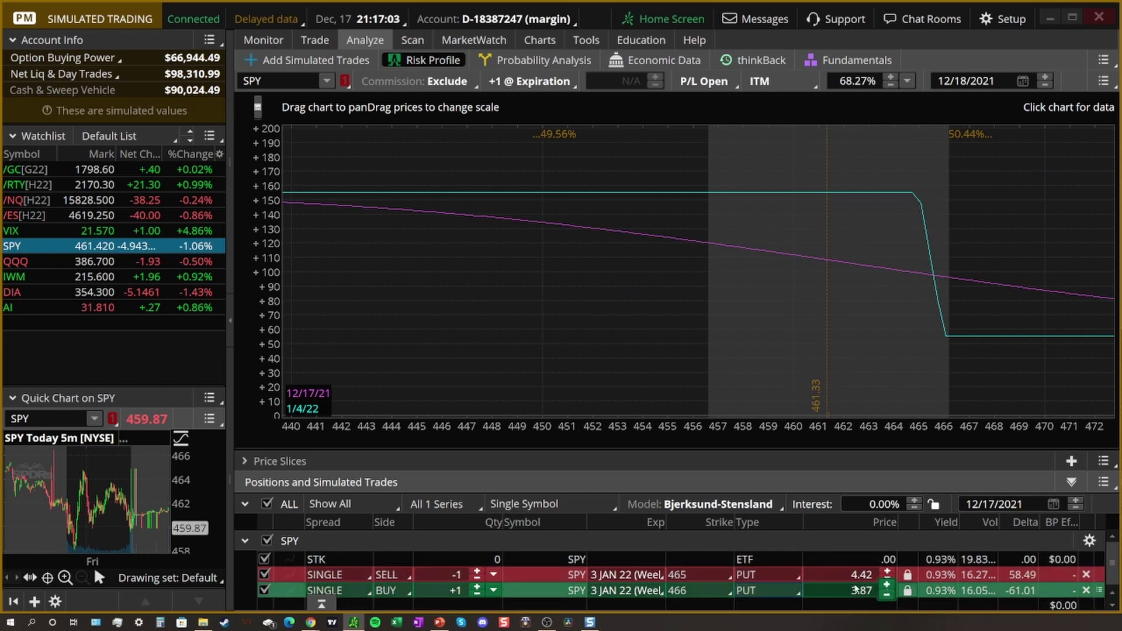
# Set the short put's strike to 456 and the long put's strike to 457
pyautogui.click(695, 576)
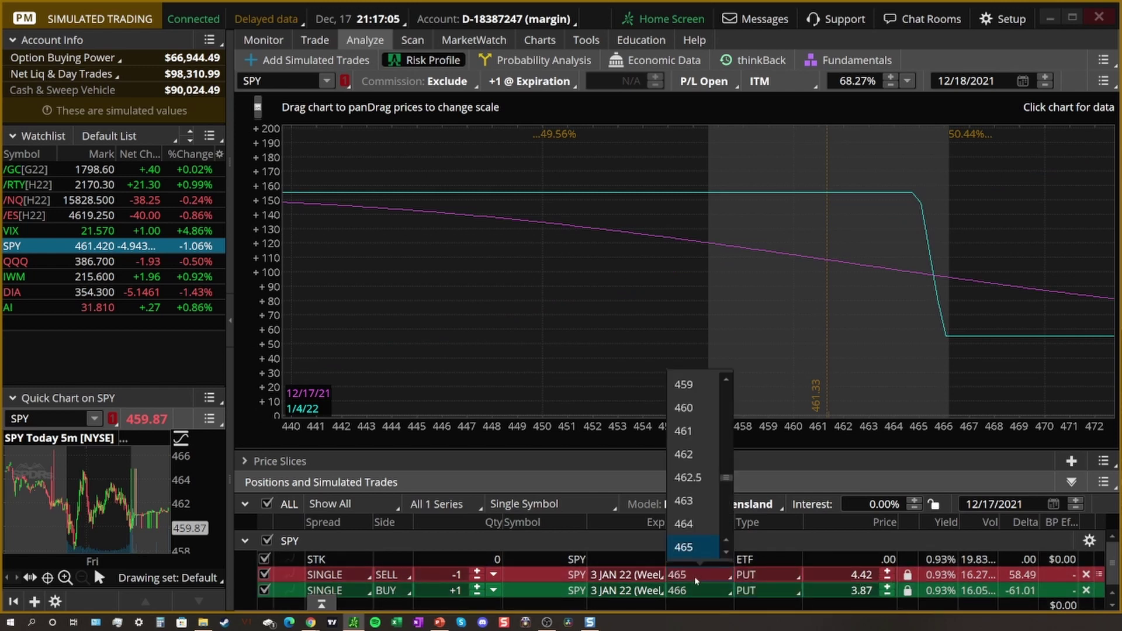
pyautogui.scroll(6, 698, 450)
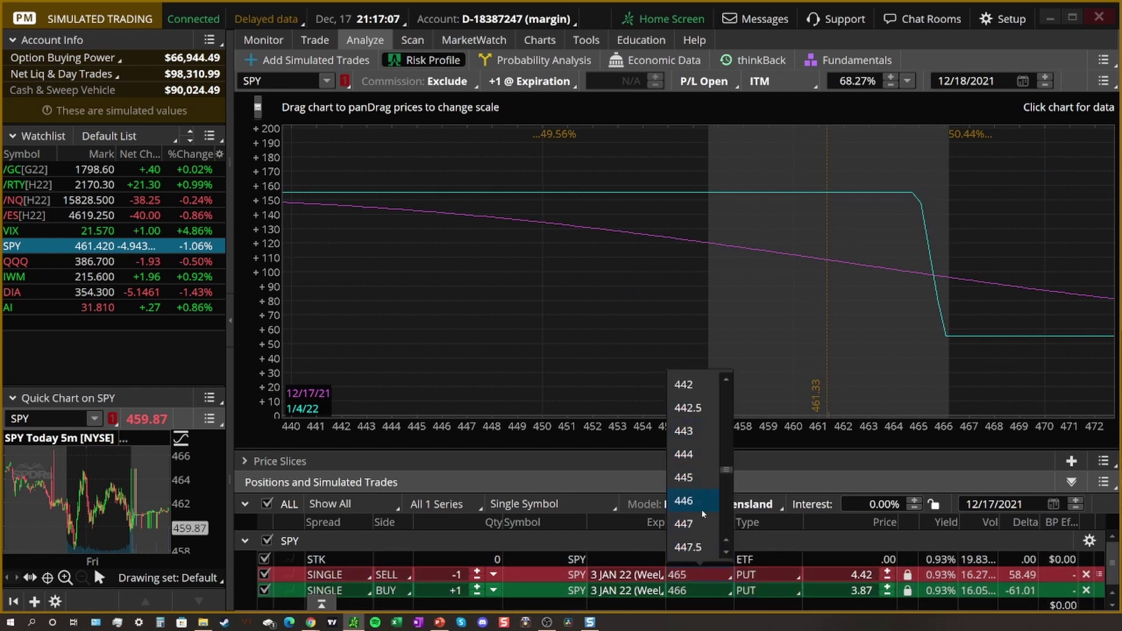
pyautogui.scroll(-3, 698, 514)
pyautogui.scroll(-3, 703, 511)
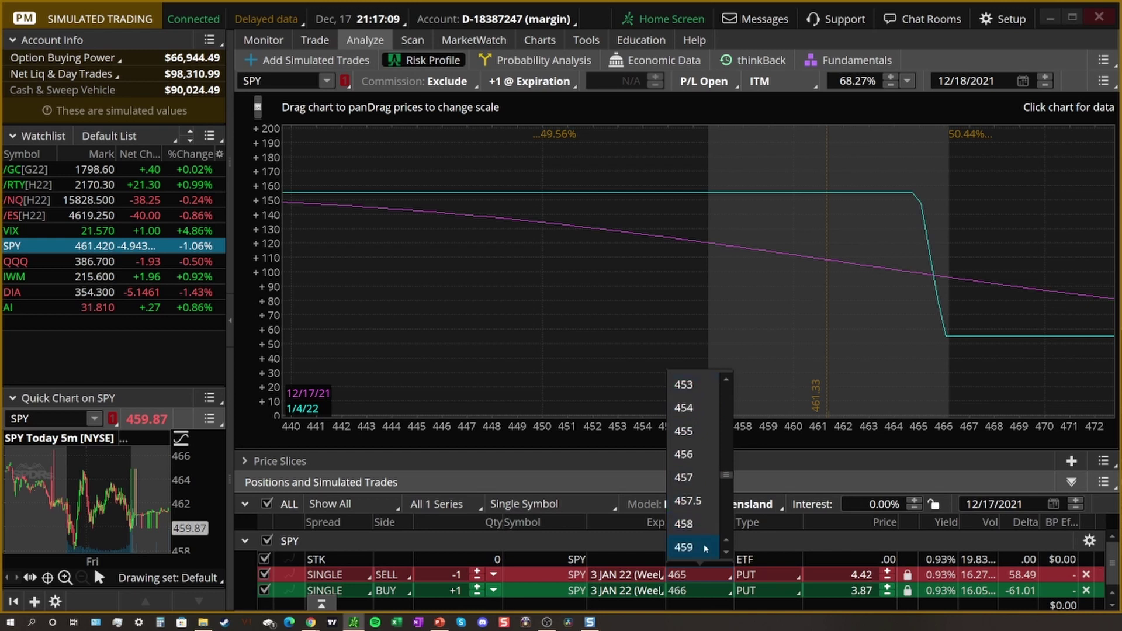
pyautogui.click(695, 456)
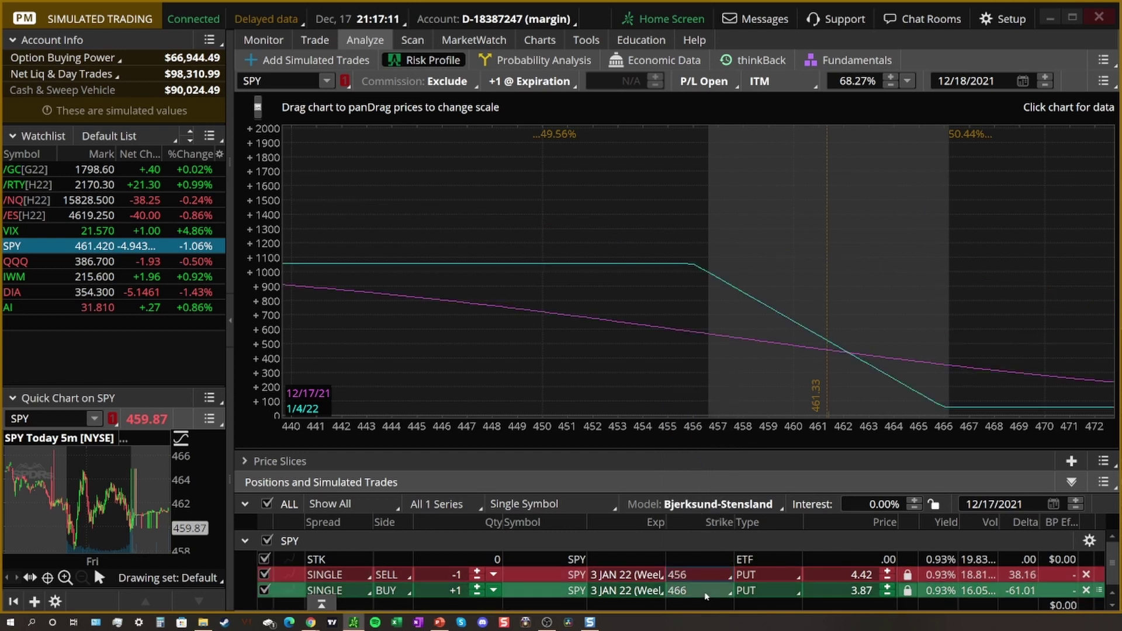
pyautogui.click(701, 574)
pyautogui.scroll(6, 701, 499)
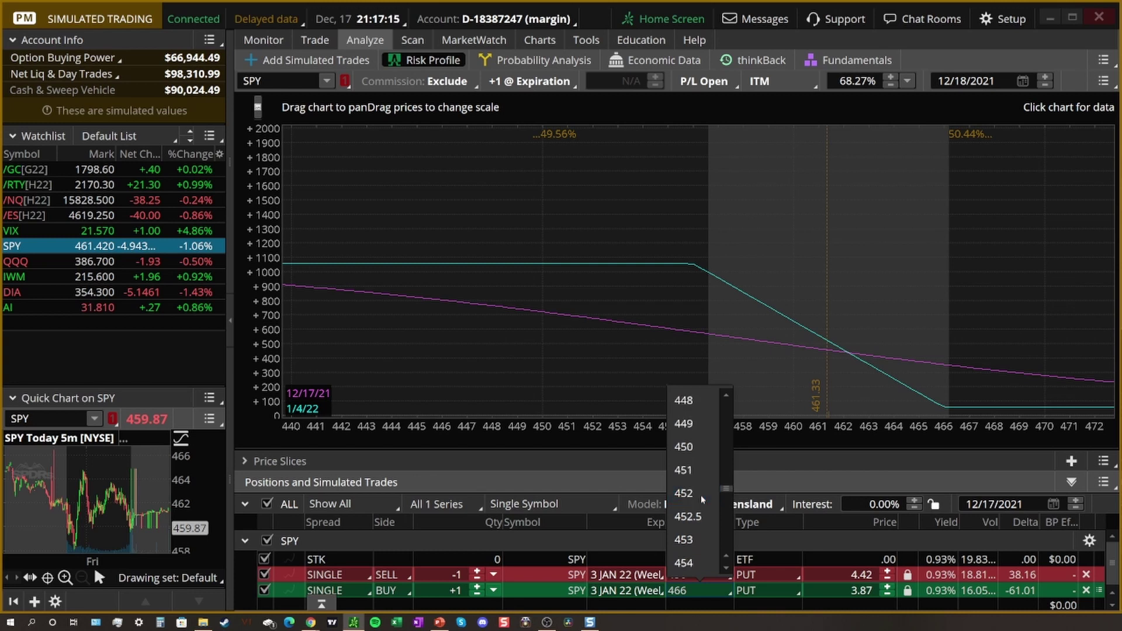
pyautogui.scroll(-3, 701, 535)
pyautogui.click(692, 474)
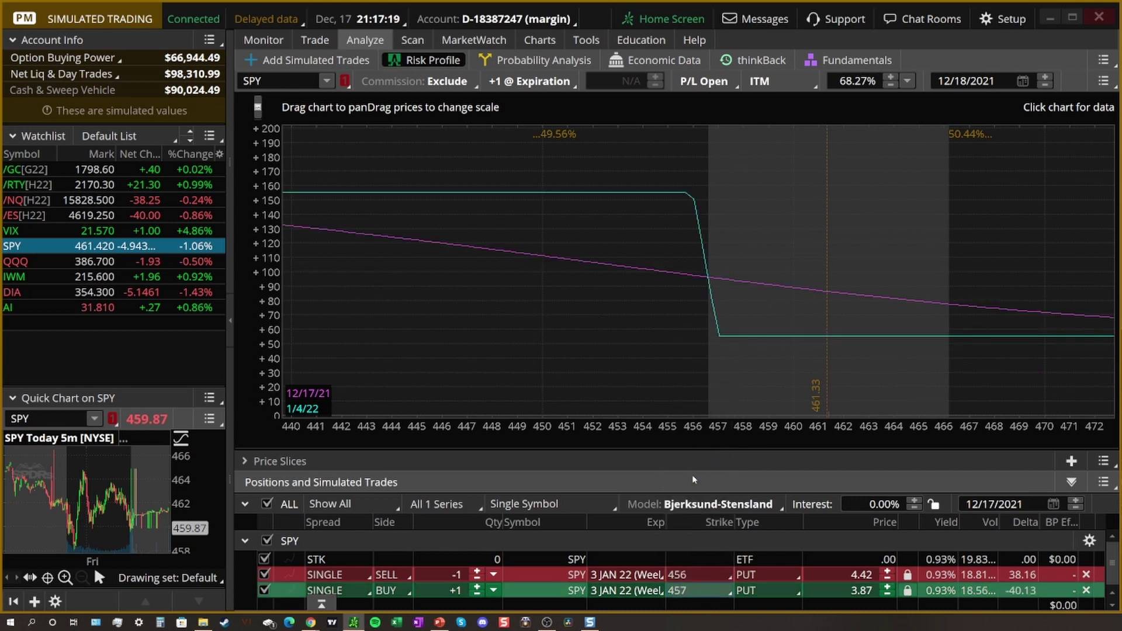
# Unlock the long 457 put's price so it refreshes to the current mark, 5.39
pyautogui.click(908, 591)
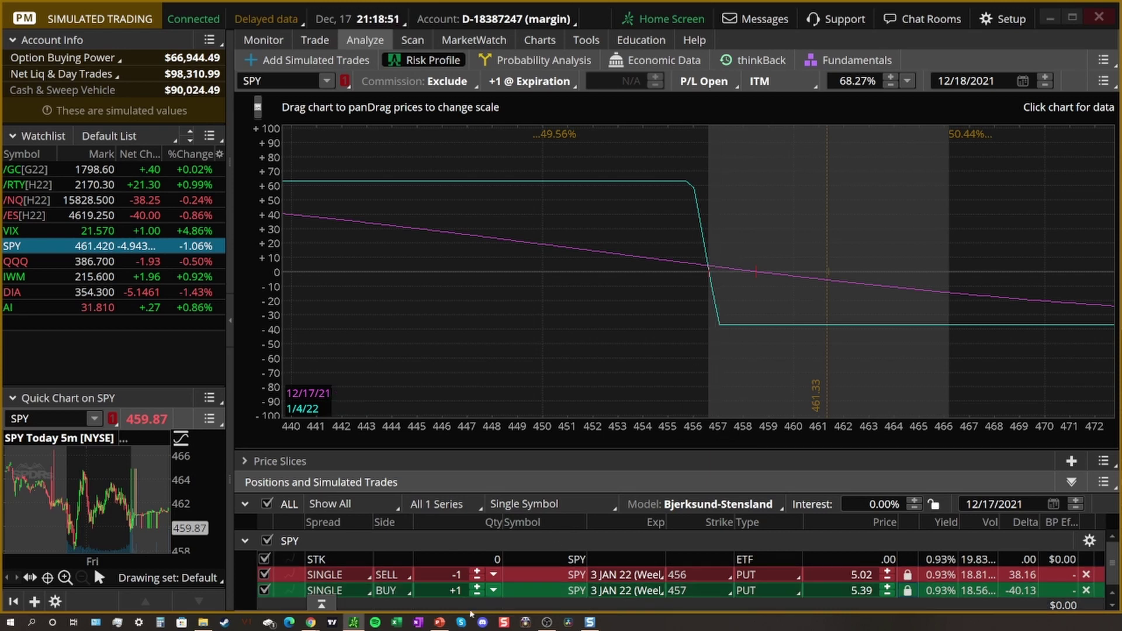
pyautogui.click(264, 576)
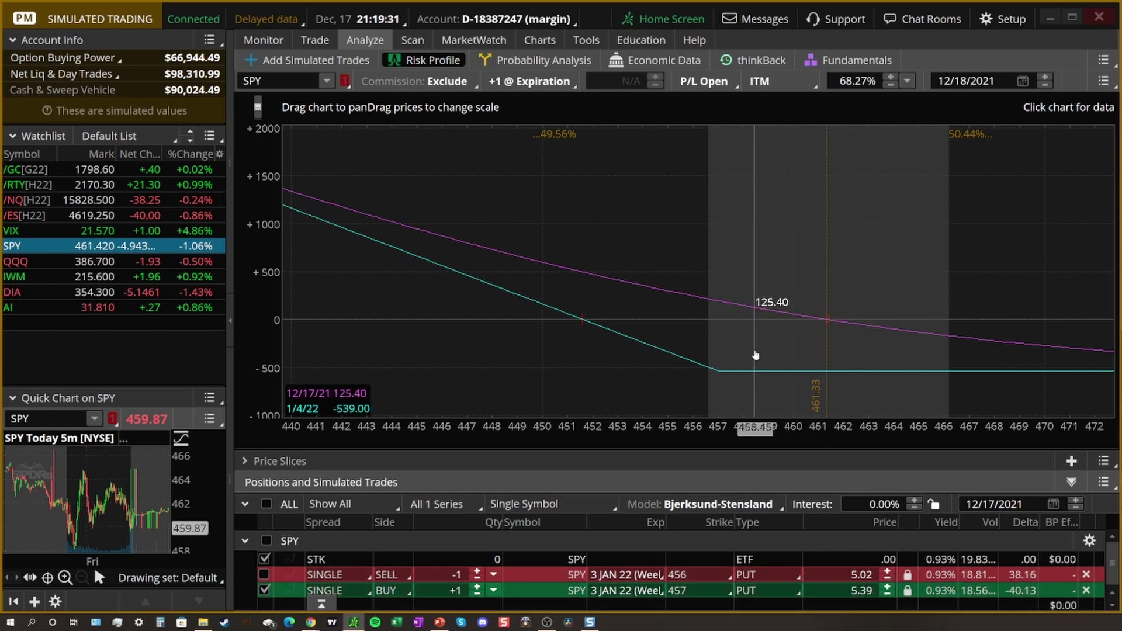
pyautogui.click(265, 575)
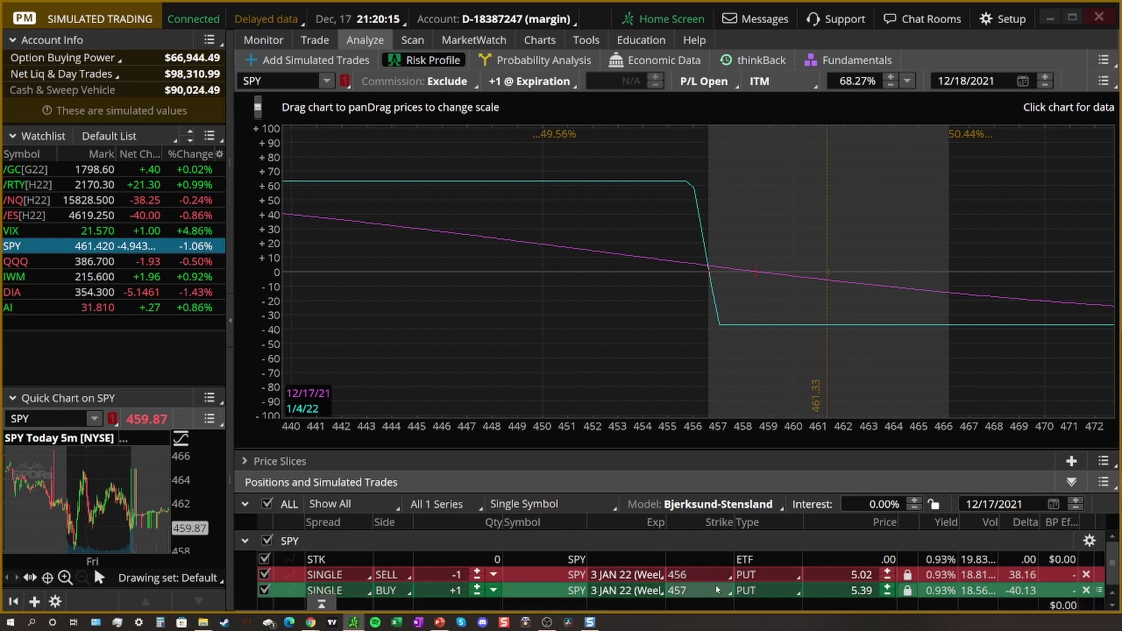
pyautogui.click(390, 591)
pyautogui.press('Down')
pyautogui.press('Return')
pyautogui.click(396, 576)
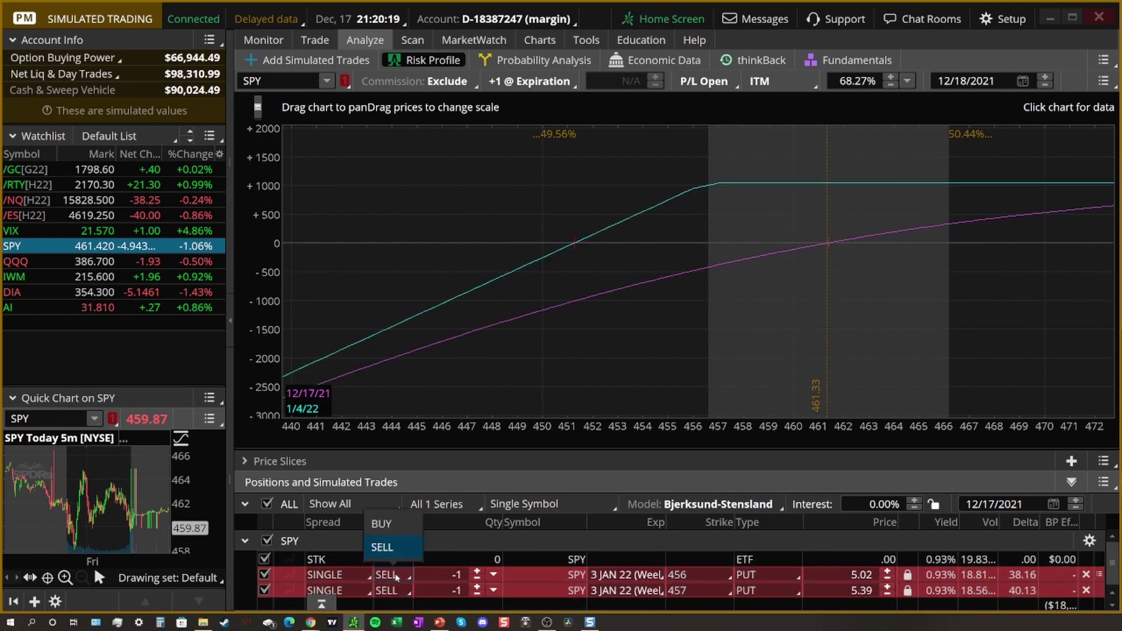
pyautogui.click(403, 529)
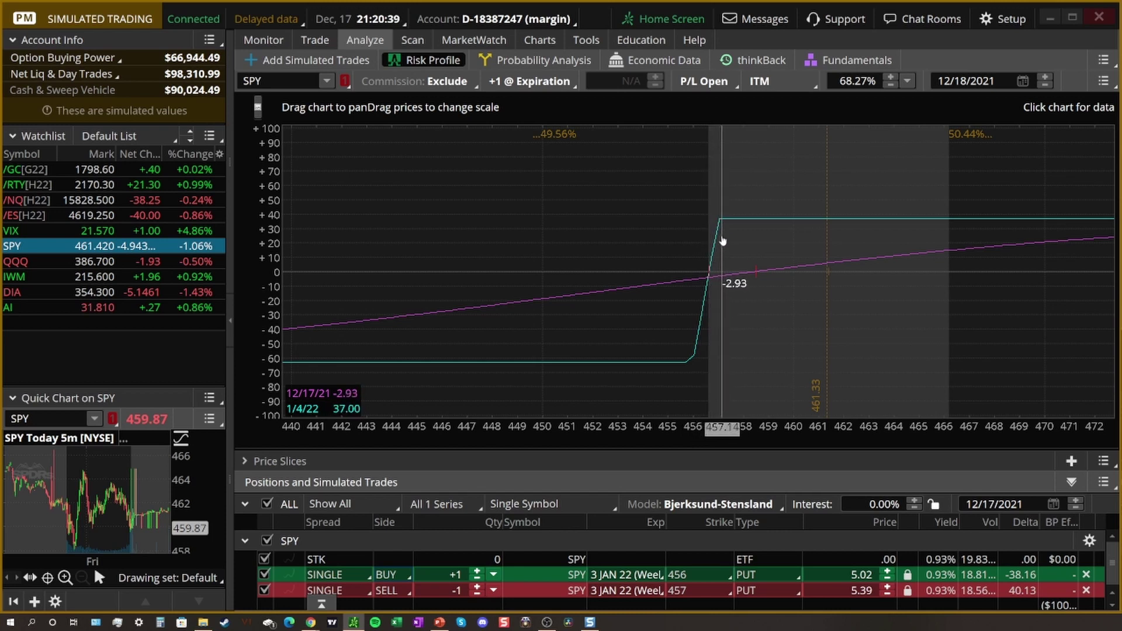
pyautogui.click(747, 342)
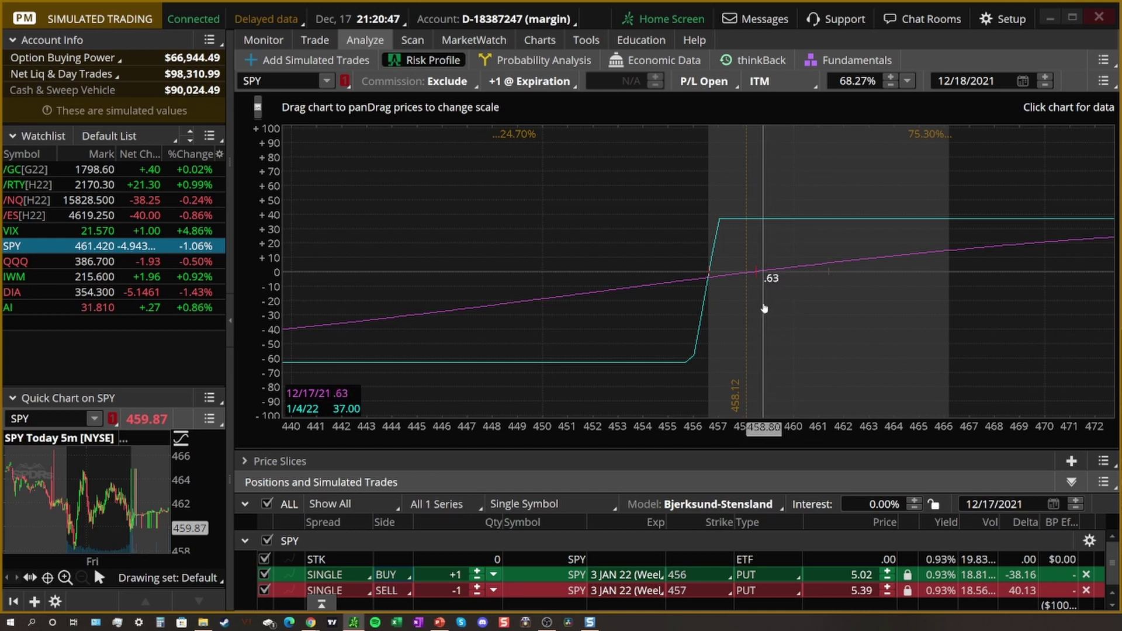
pyautogui.click(763, 298)
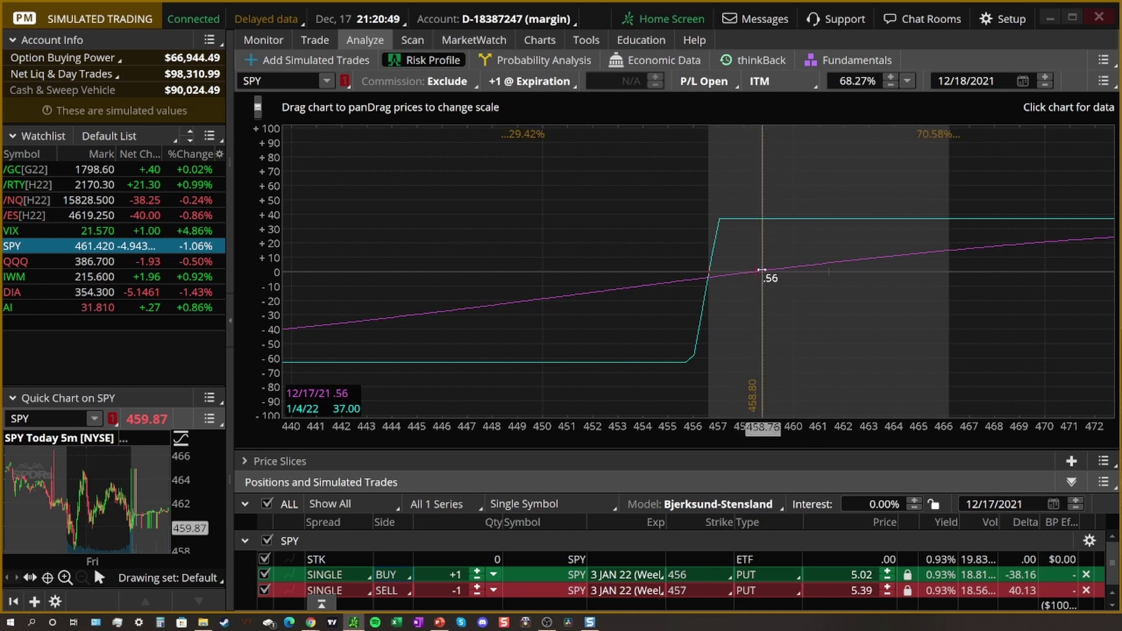